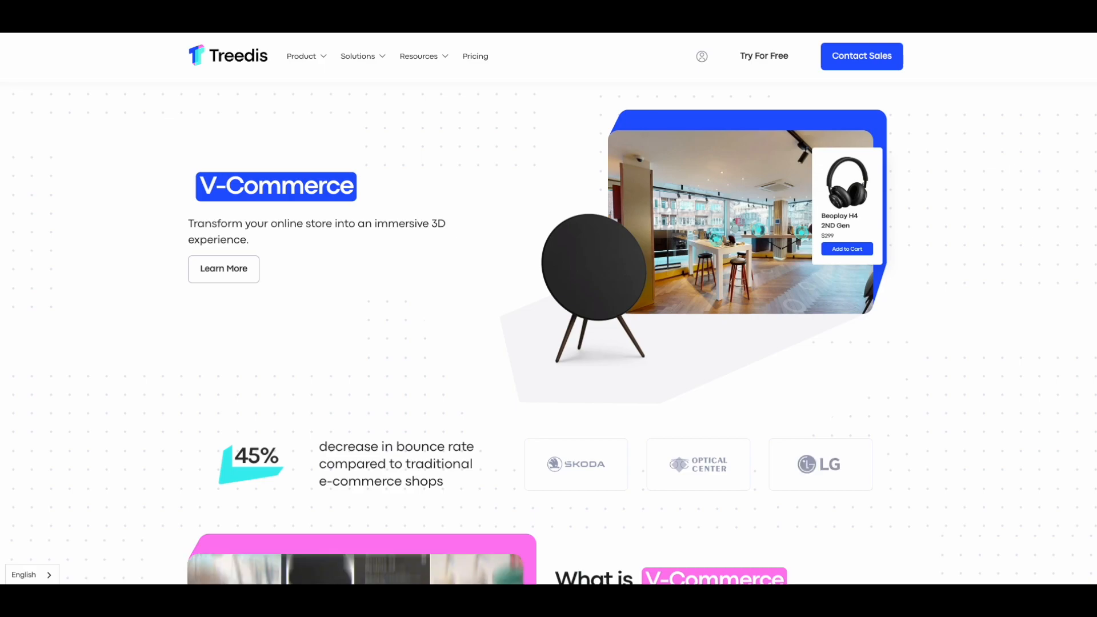
scroll(368, 366, "down", 5)
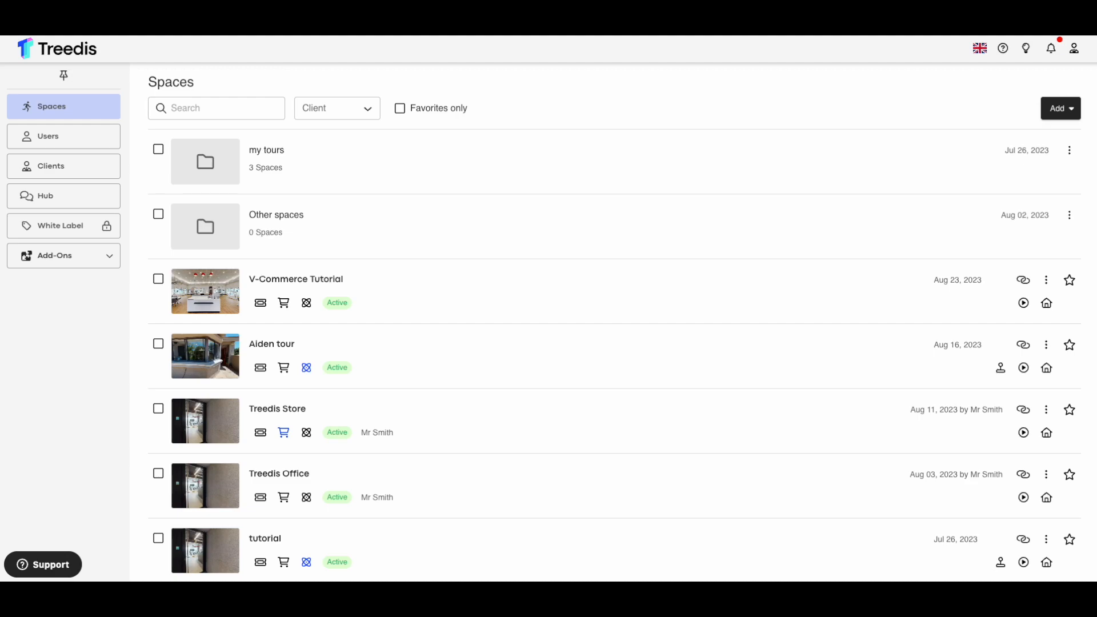
Subscribe the V-Commerce Tutorial tour to the V-Commerce add-on and approve the subscription.
left_click(104, 257)
left_click(75, 285)
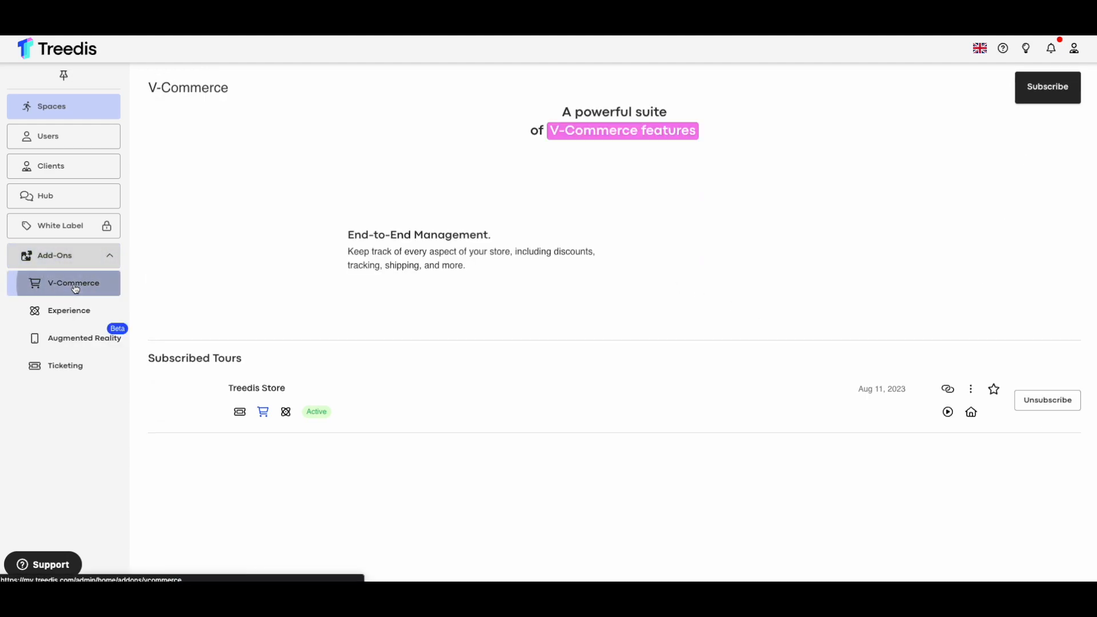
left_click(1028, 92)
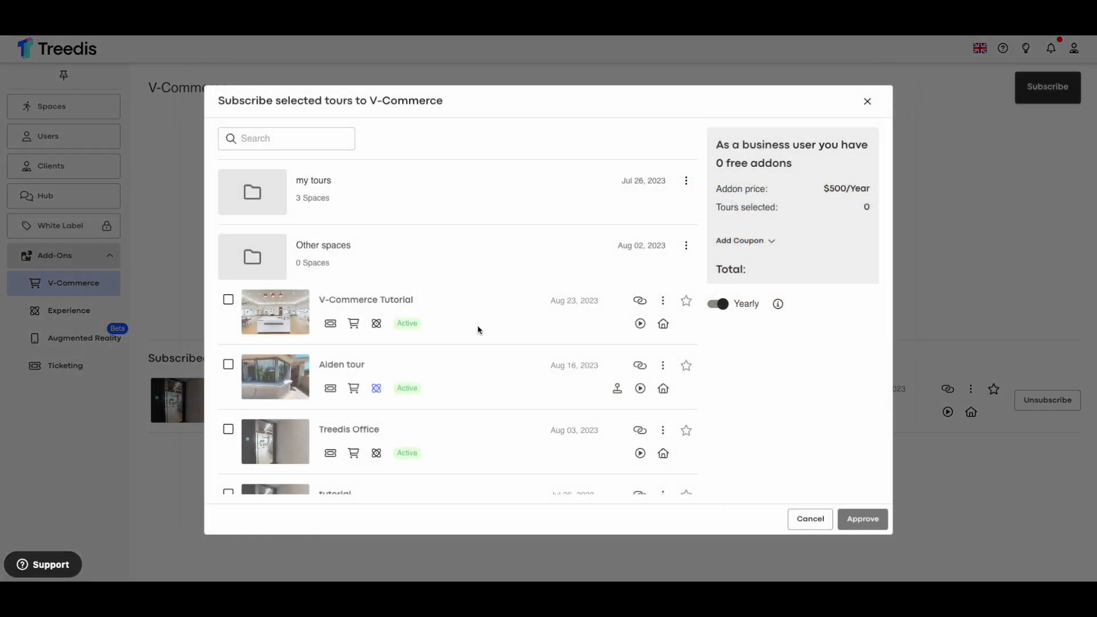
left_click(229, 301)
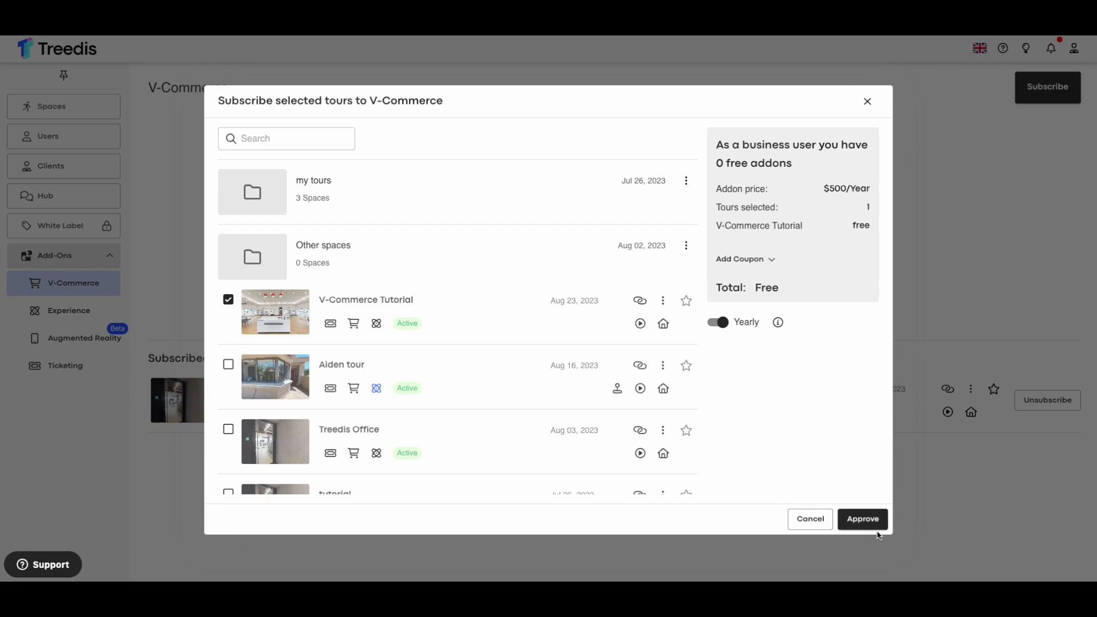
left_click(863, 520)
left_click(654, 338)
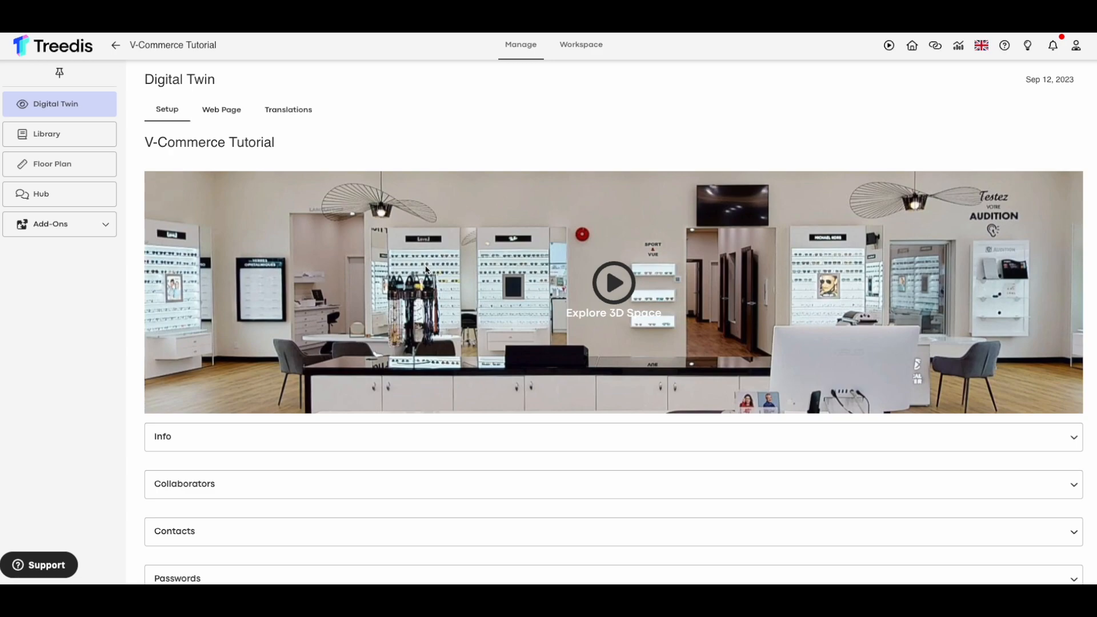
Open the V-Commerce add-on of the V-Commerce Tutorial space and check the Shipped Status and Paid Status filter options for its orders.
left_click(100, 236)
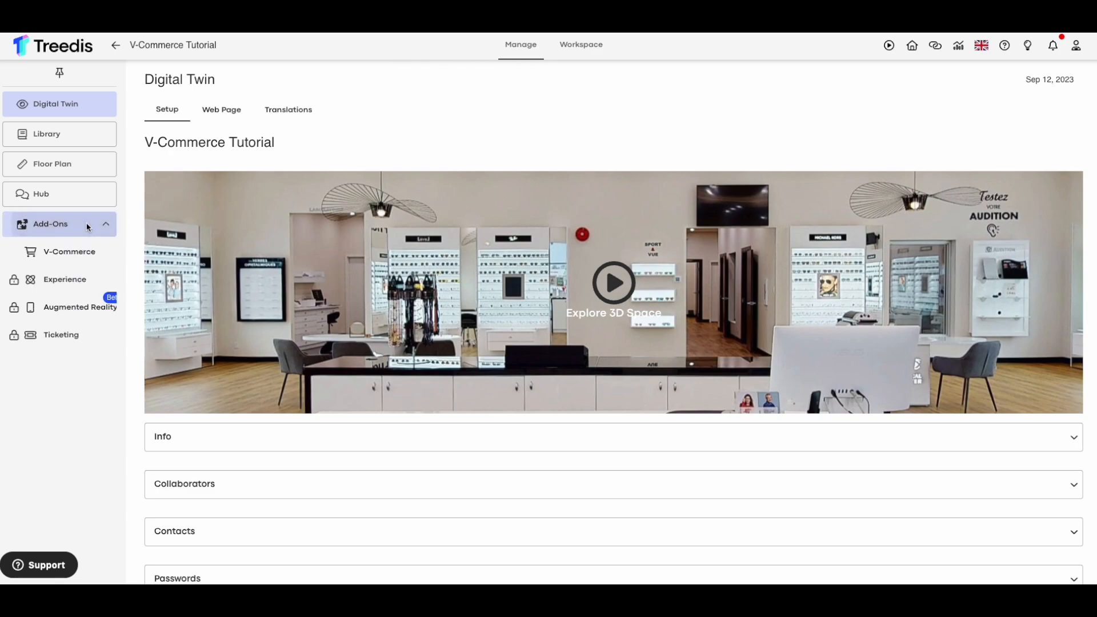
left_click(74, 255)
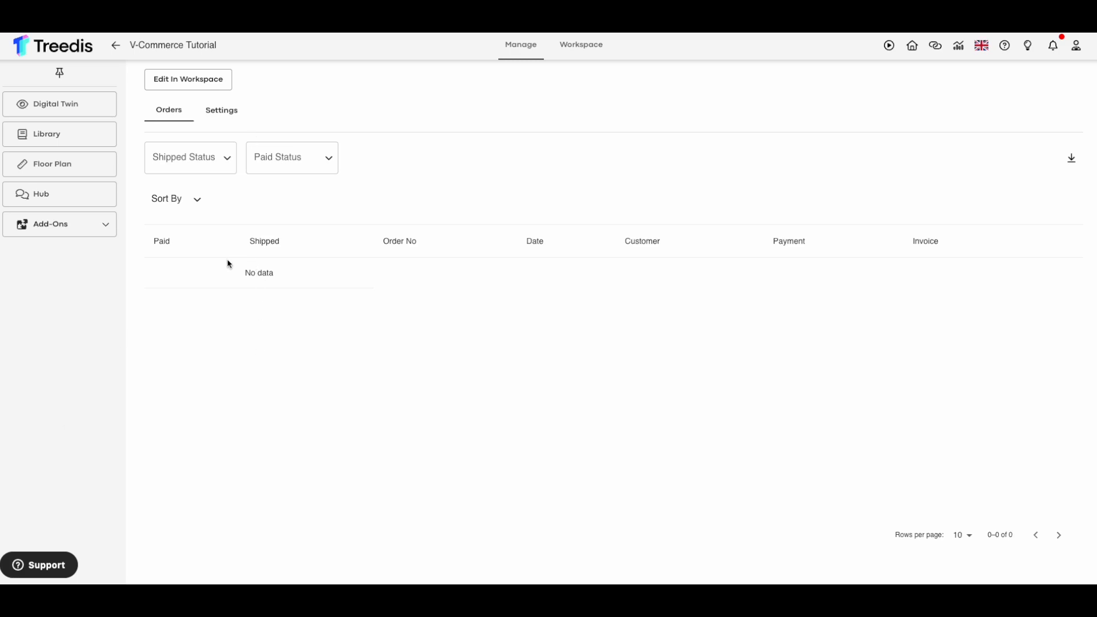
left_click(201, 162)
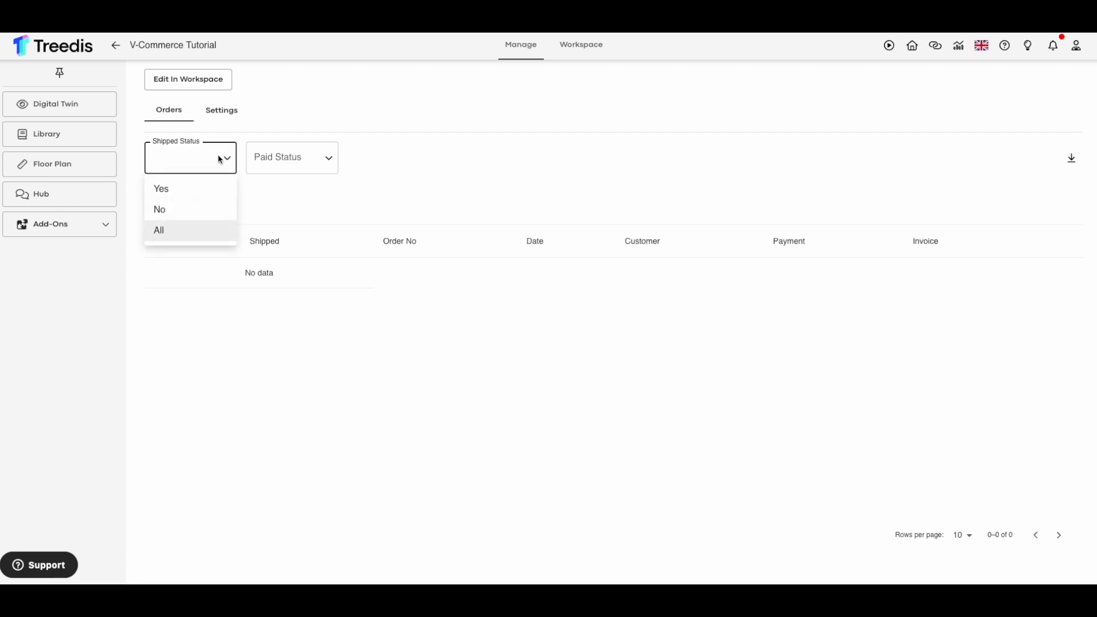
left_click(428, 183)
left_click(311, 173)
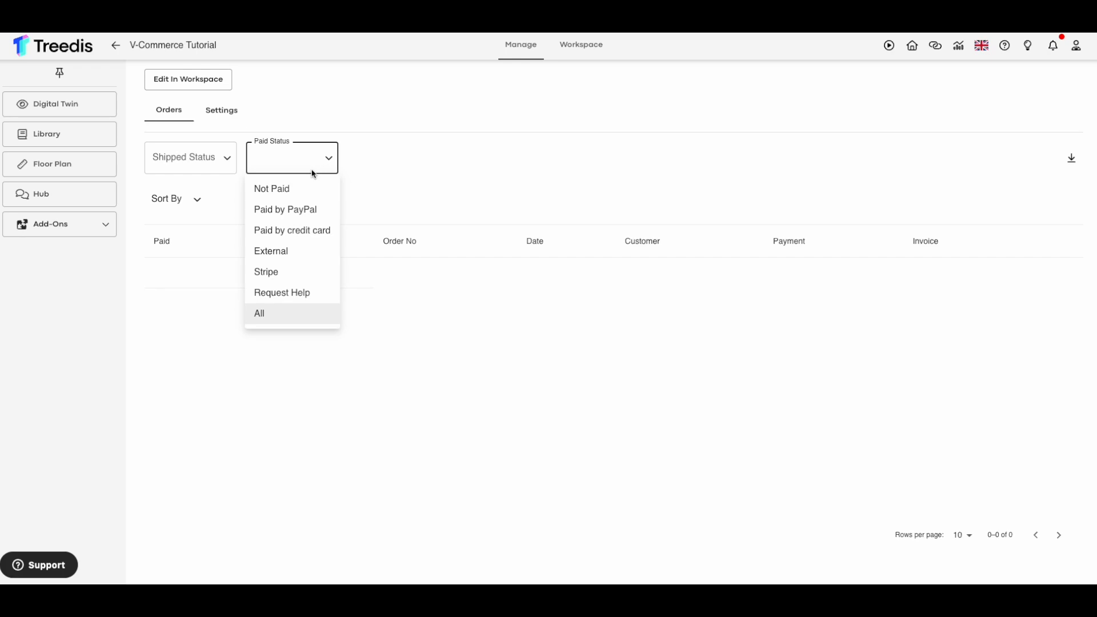
left_click(306, 157)
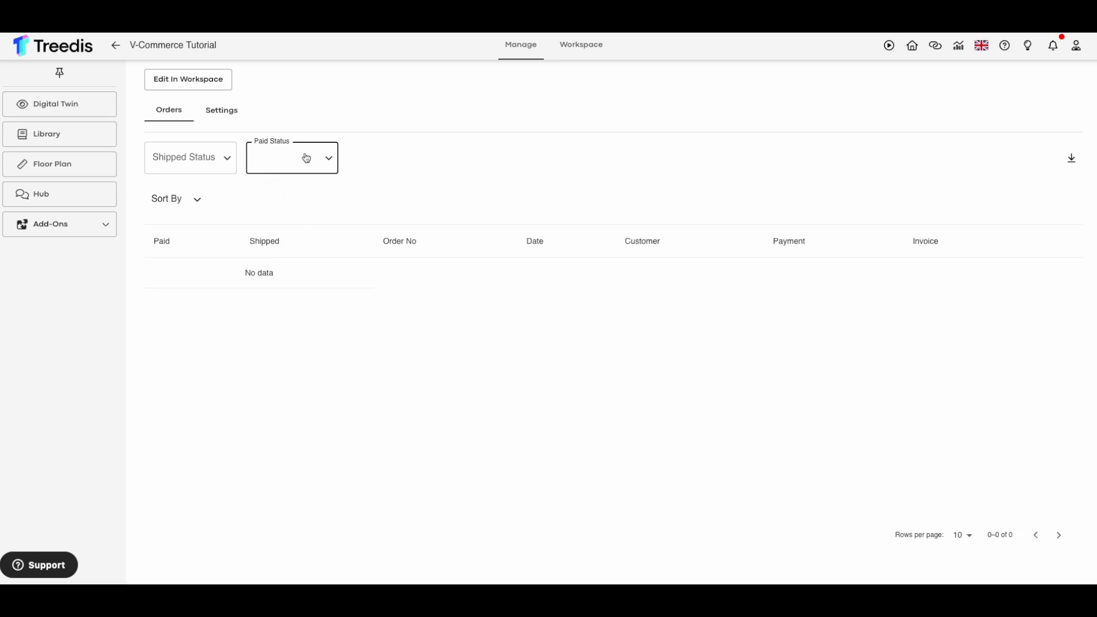
Review the editable Shop Profile and Payment System Integration fields in the V-Commerce settings, leaving both forms without saving.
left_click(231, 120)
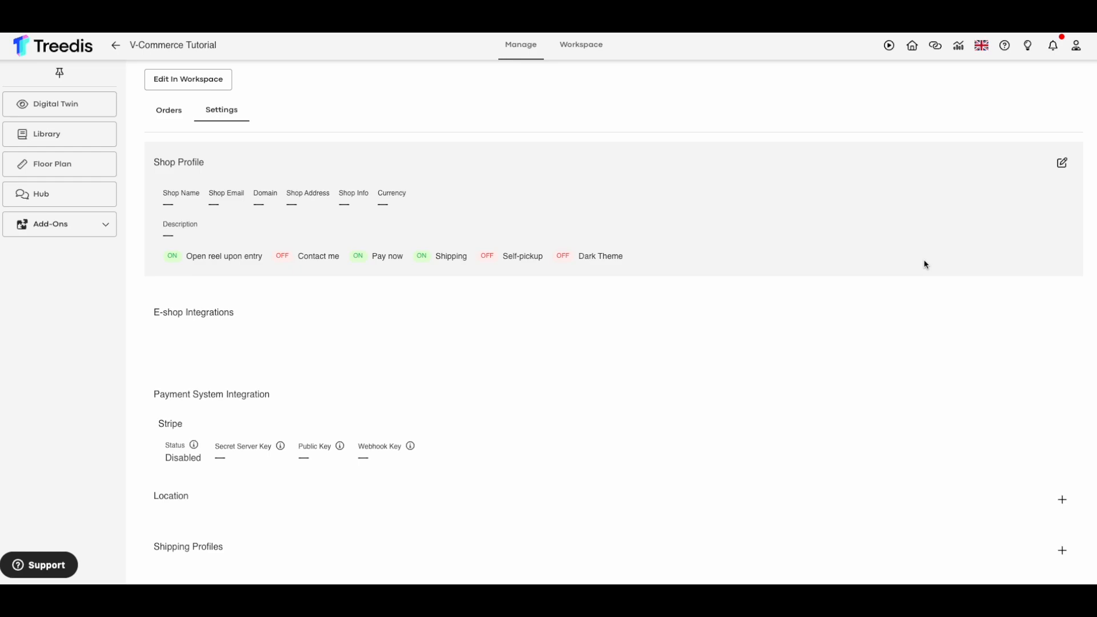
left_click(1061, 164)
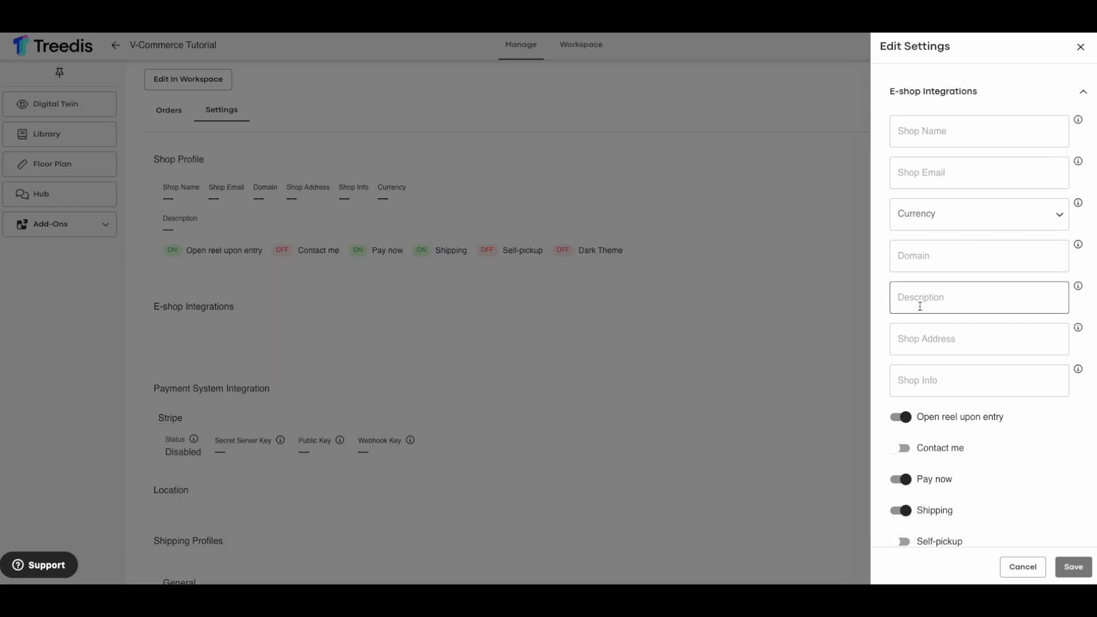
scroll(920, 305, "down", 2)
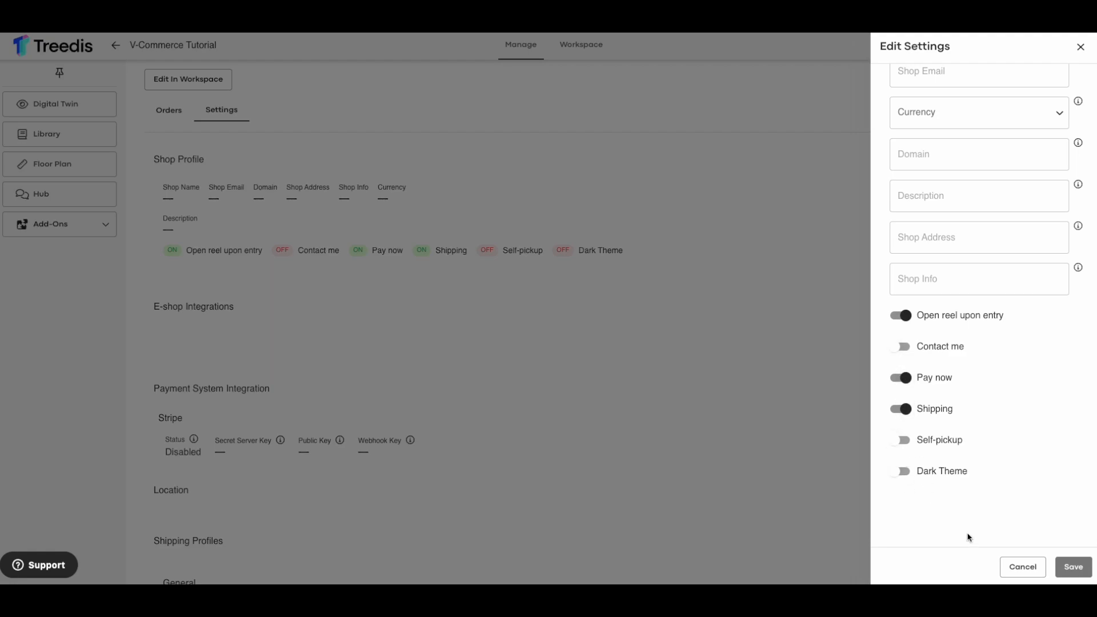
left_click(1022, 569)
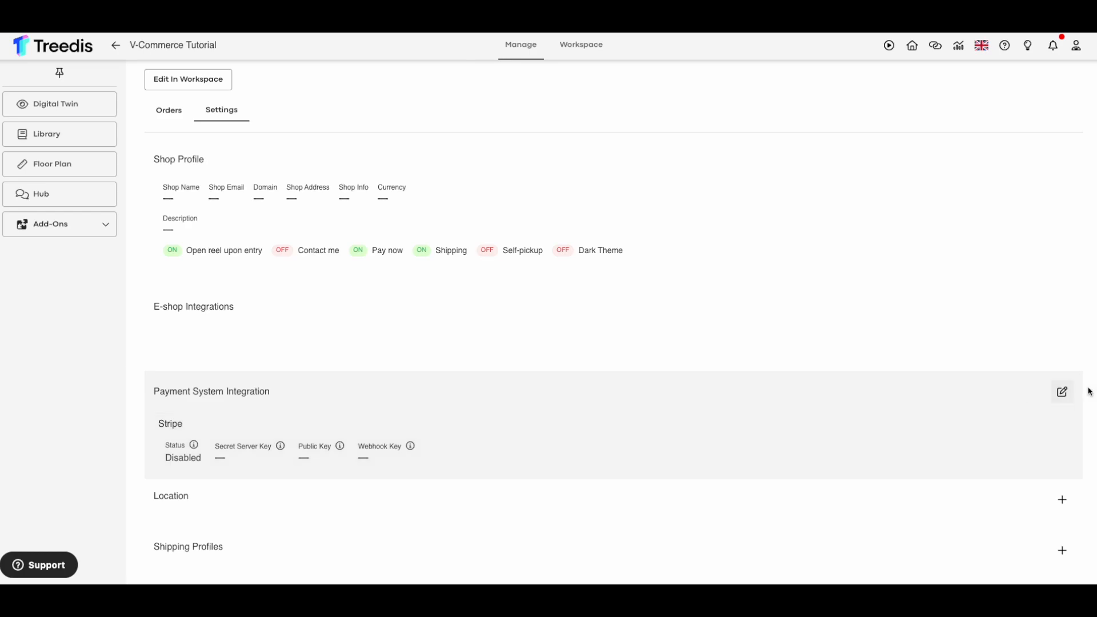
left_click(1059, 386)
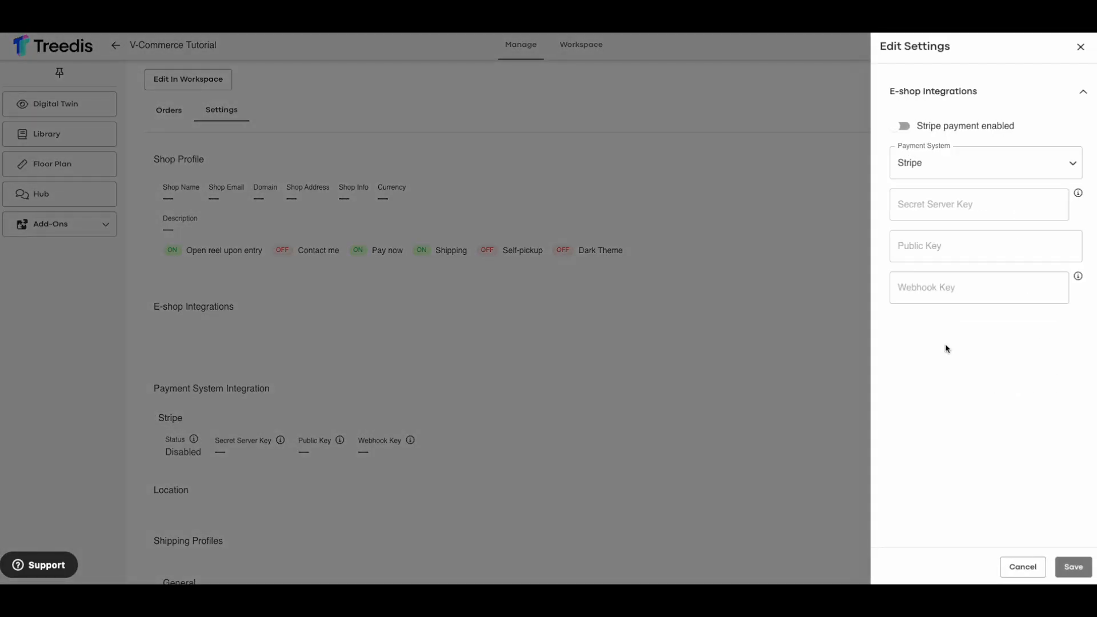
left_click(523, 313)
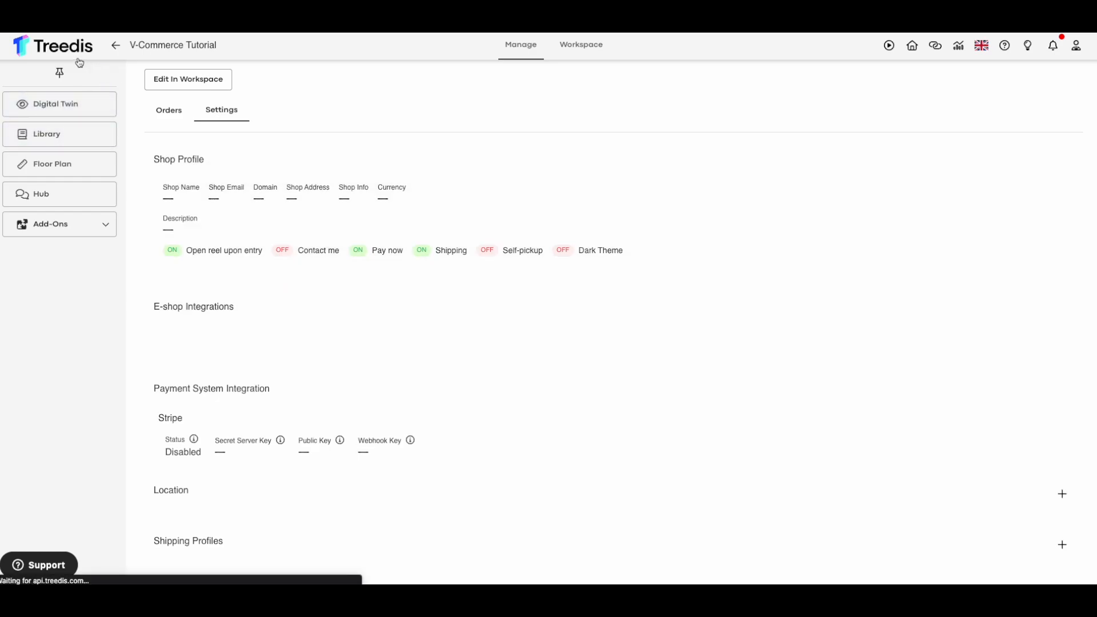
Open the existing client's details for editing and inspect the PayPal Client ID field among the analytics settings, without saving.
left_click(77, 61)
left_click(67, 171)
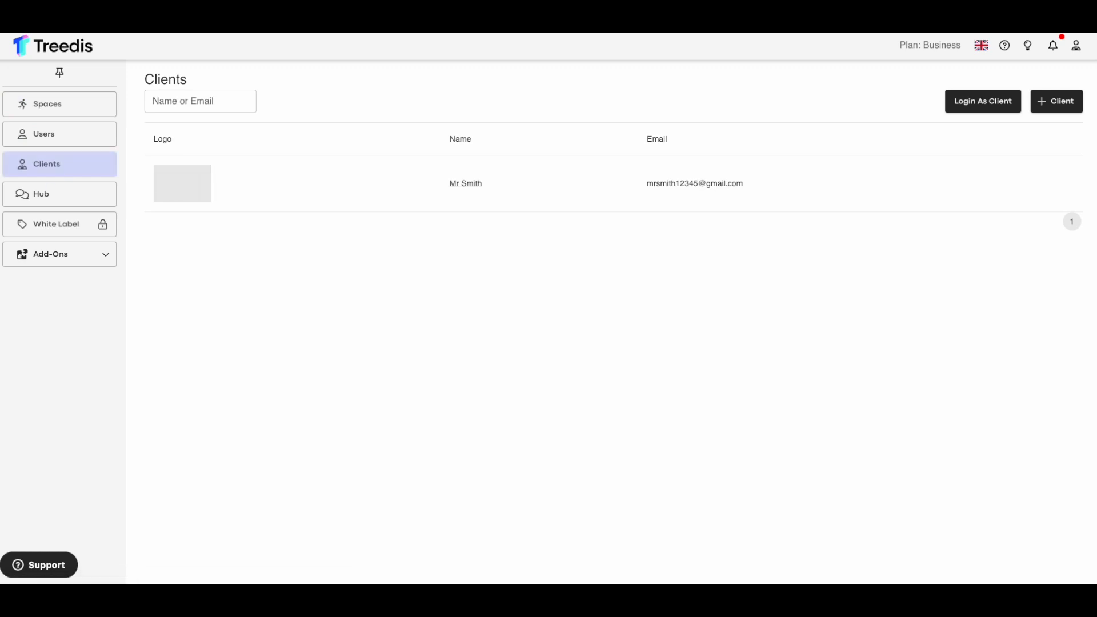
left_click(417, 201)
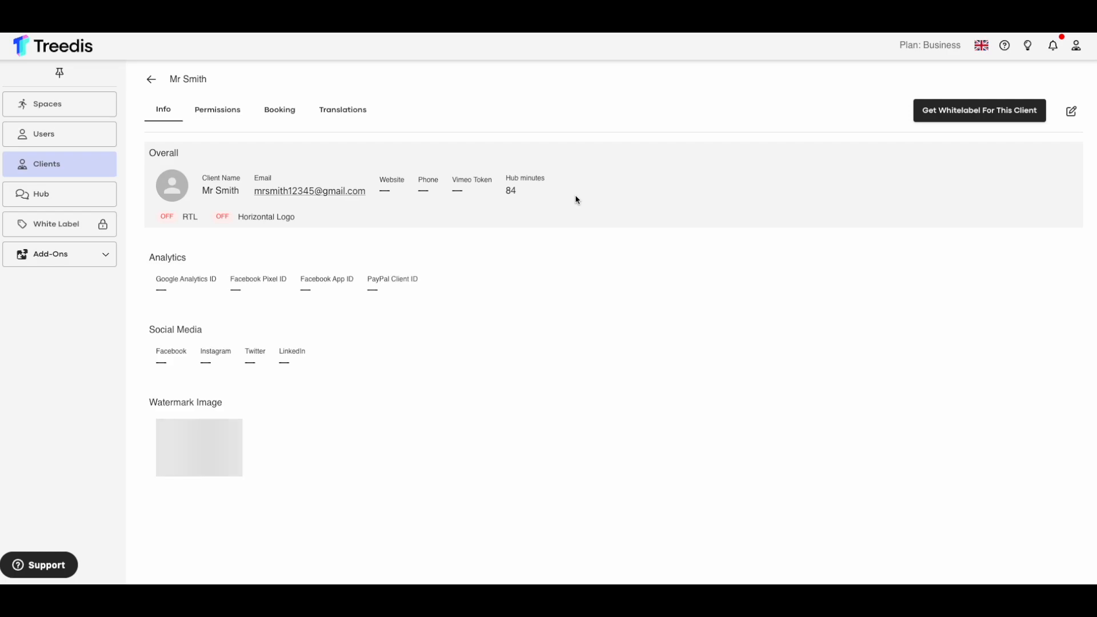
left_click(1072, 111)
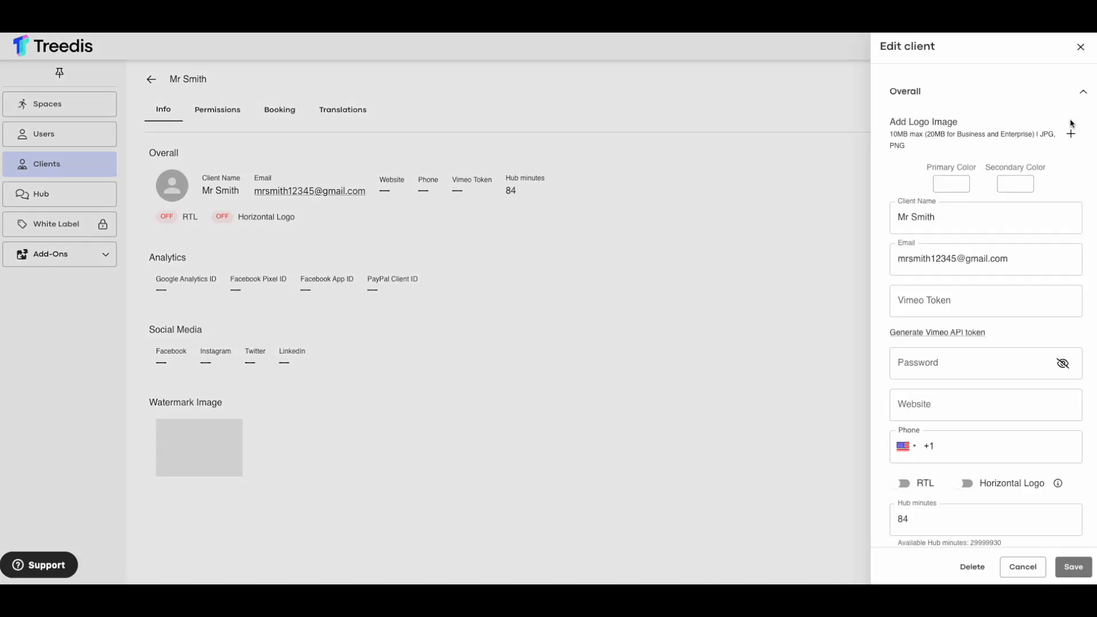
scroll(1001, 416, "down", 3)
left_click(1004, 419)
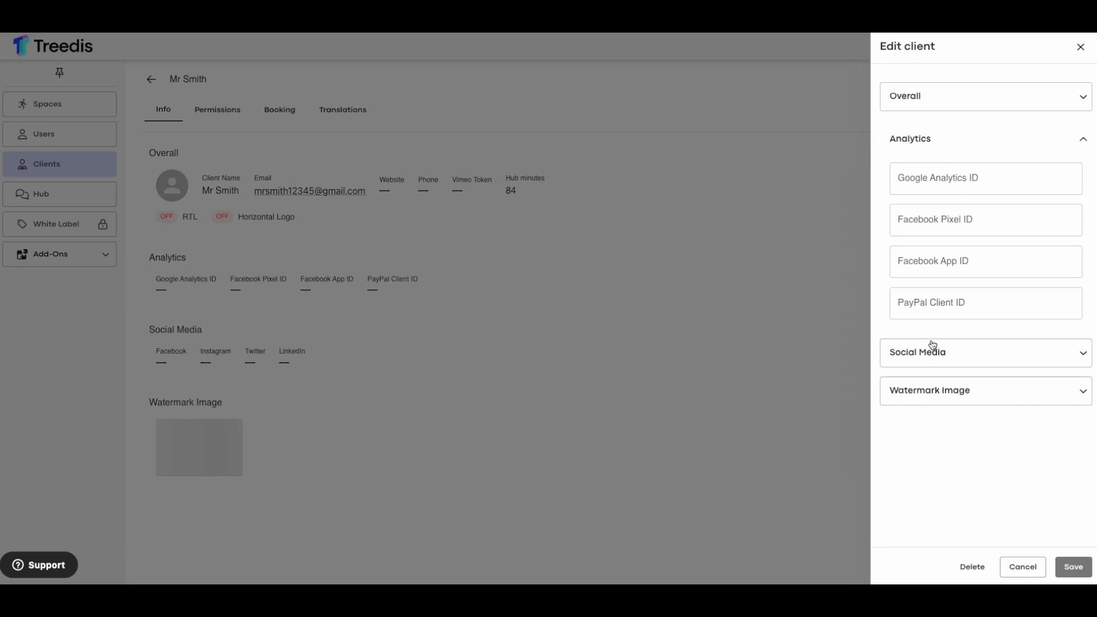
left_click(935, 309)
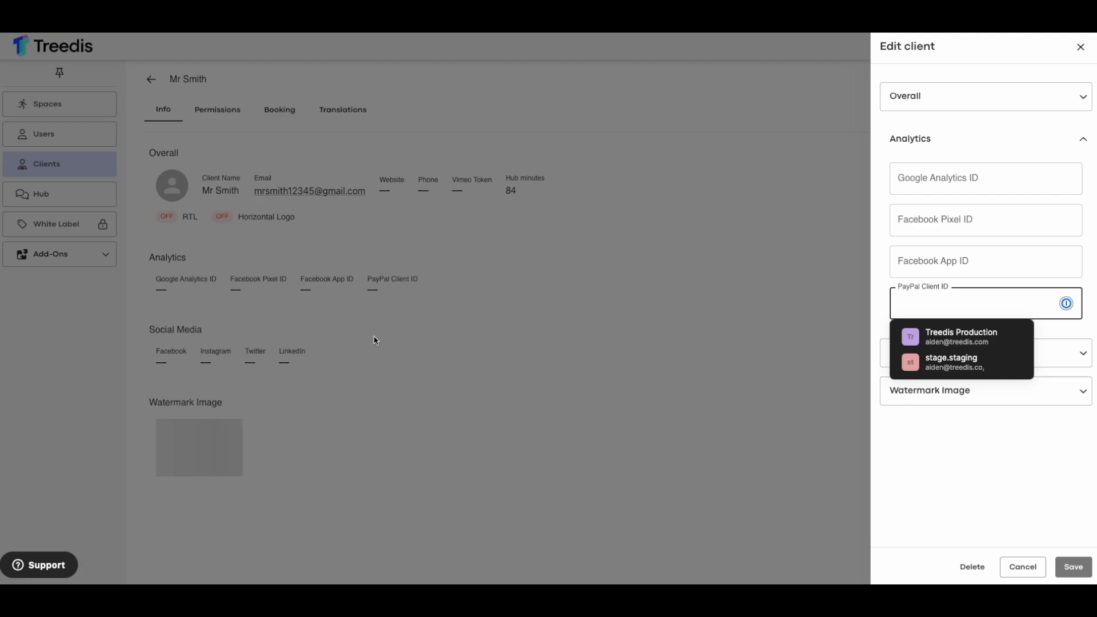
left_click(653, 203)
Return to the shop settings of the V-Commerce Tutorial space and open the form for adding a location.
left_click(63, 104)
left_click(211, 162)
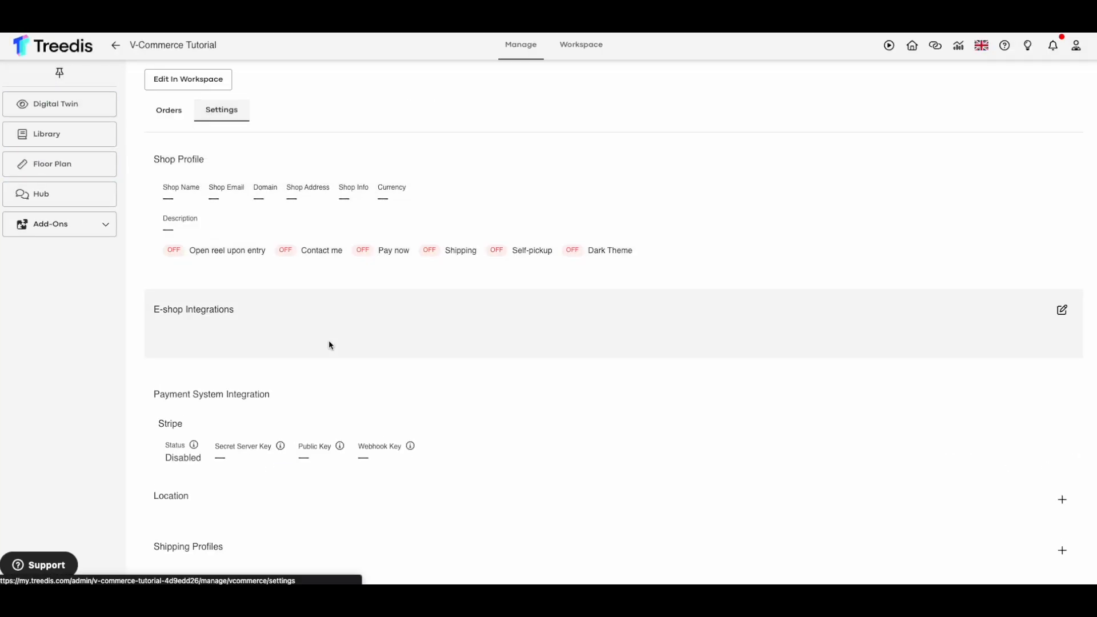
scroll(345, 359, "down", 3)
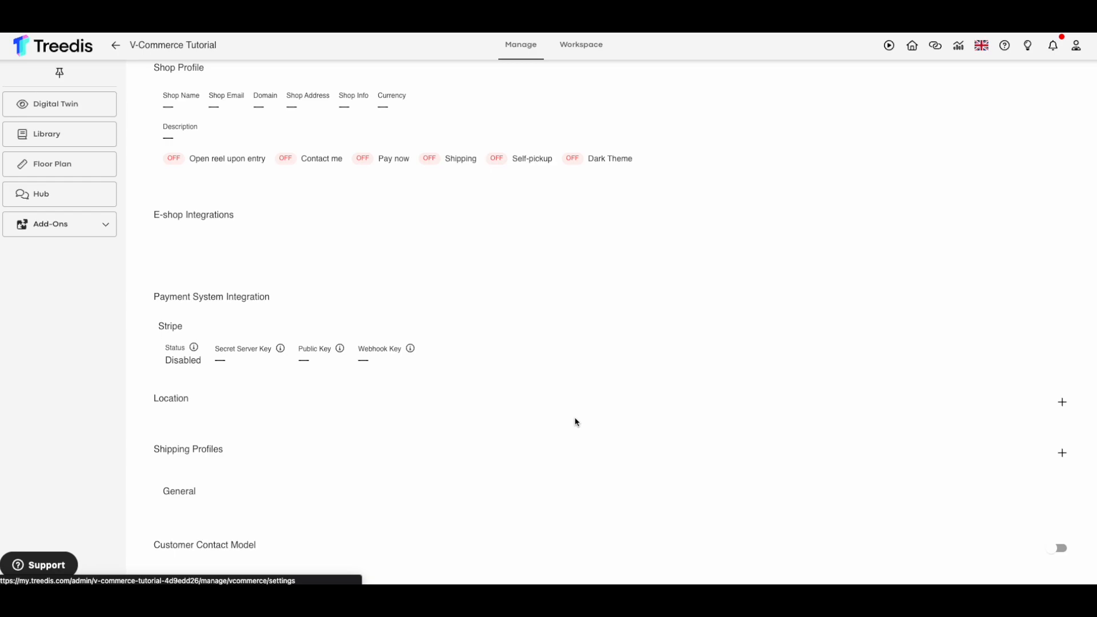
left_click(1062, 402)
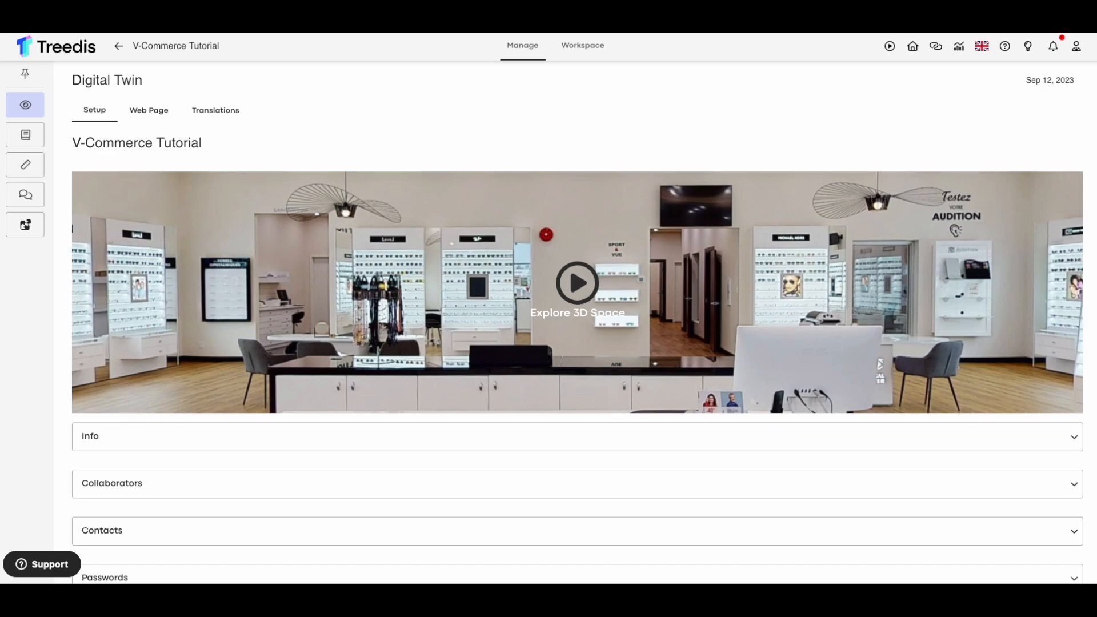
Turn on Open Highlight Reel on enter in the workspace's V-Commerce settings and view the available highlight reel types.
left_click(580, 50)
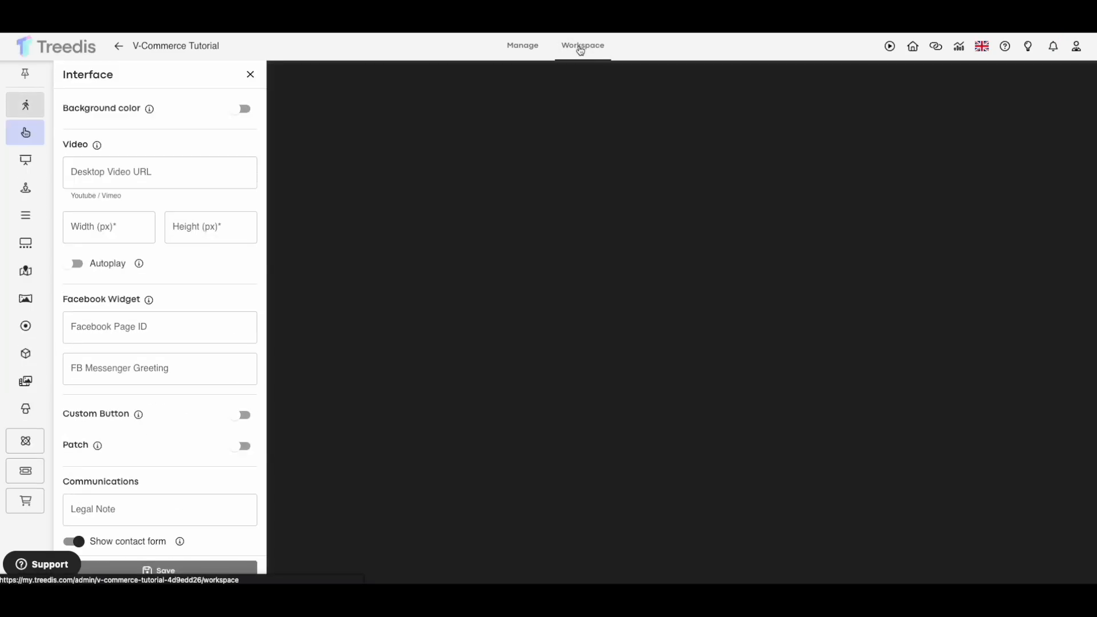
left_click(62, 501)
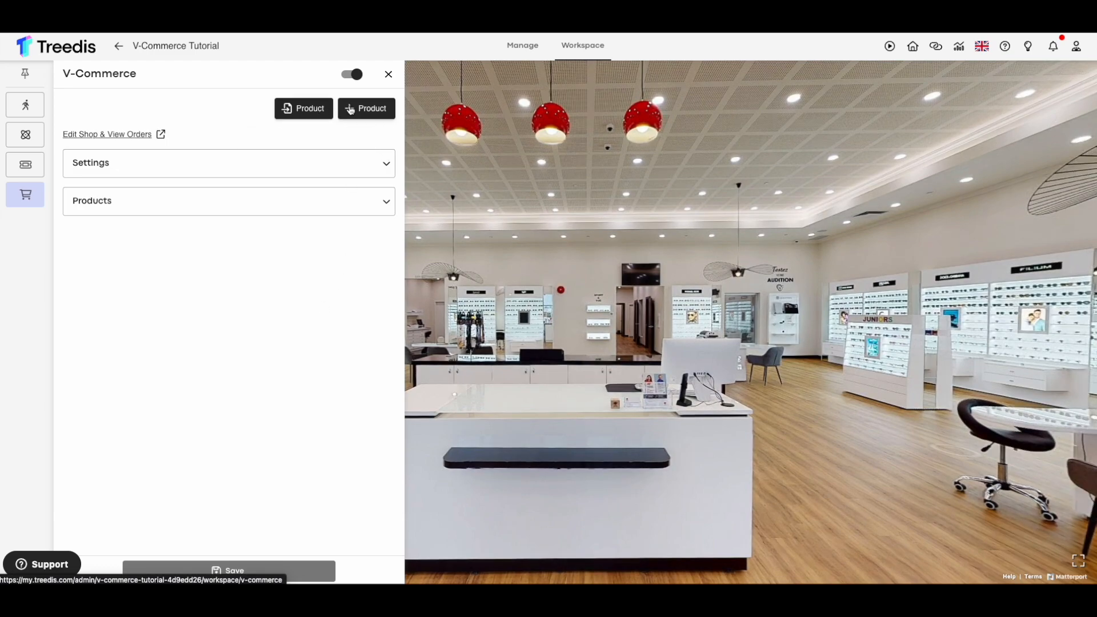
left_click(189, 165)
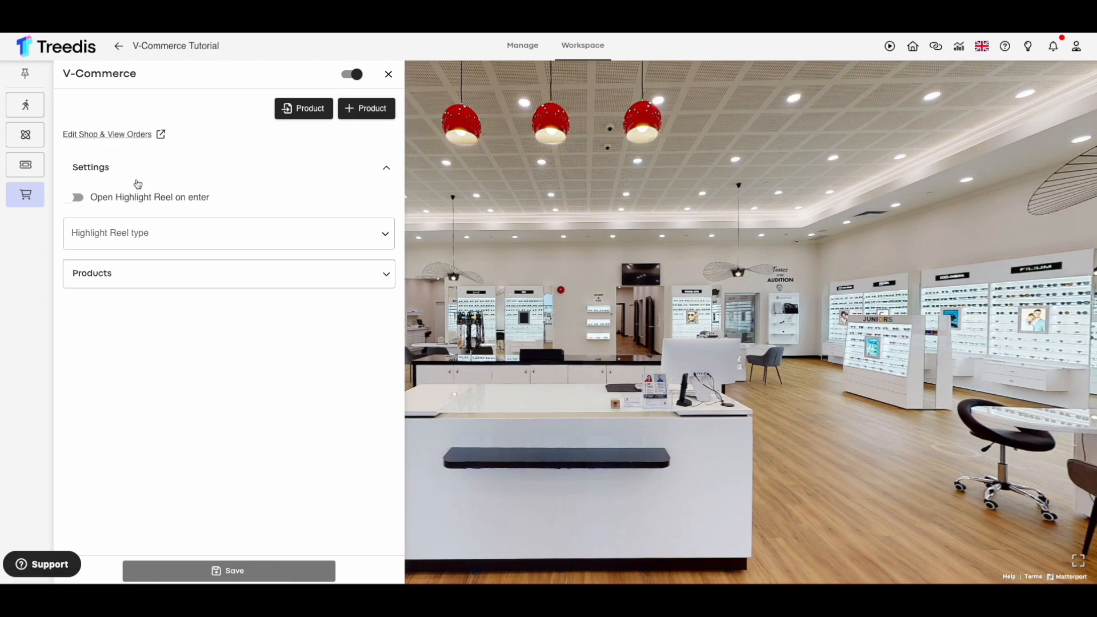
left_click(75, 197)
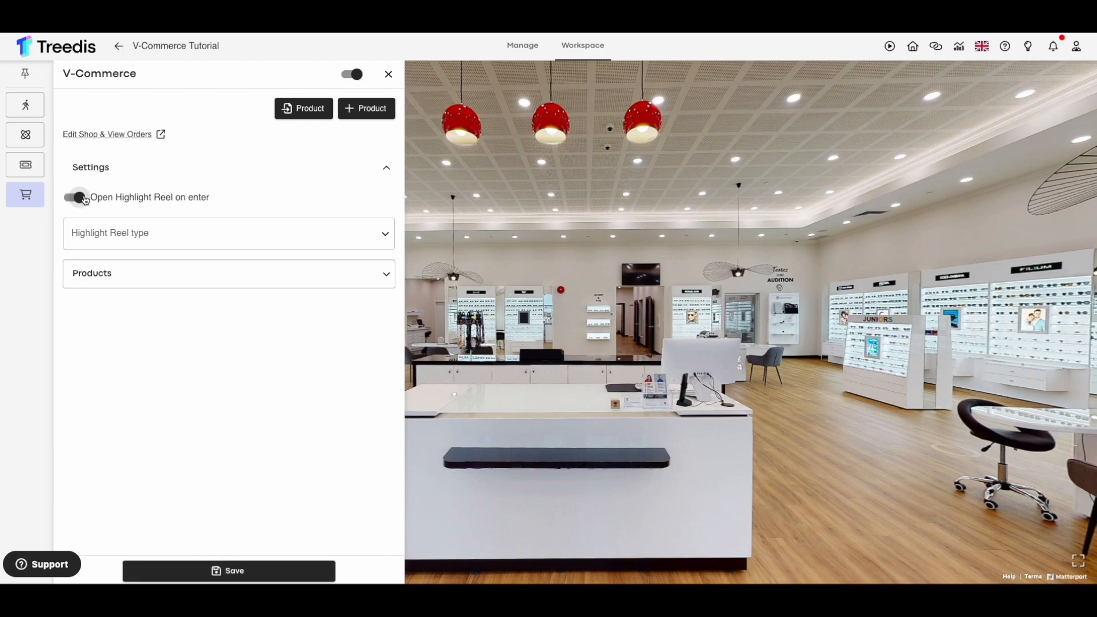
left_click(99, 243)
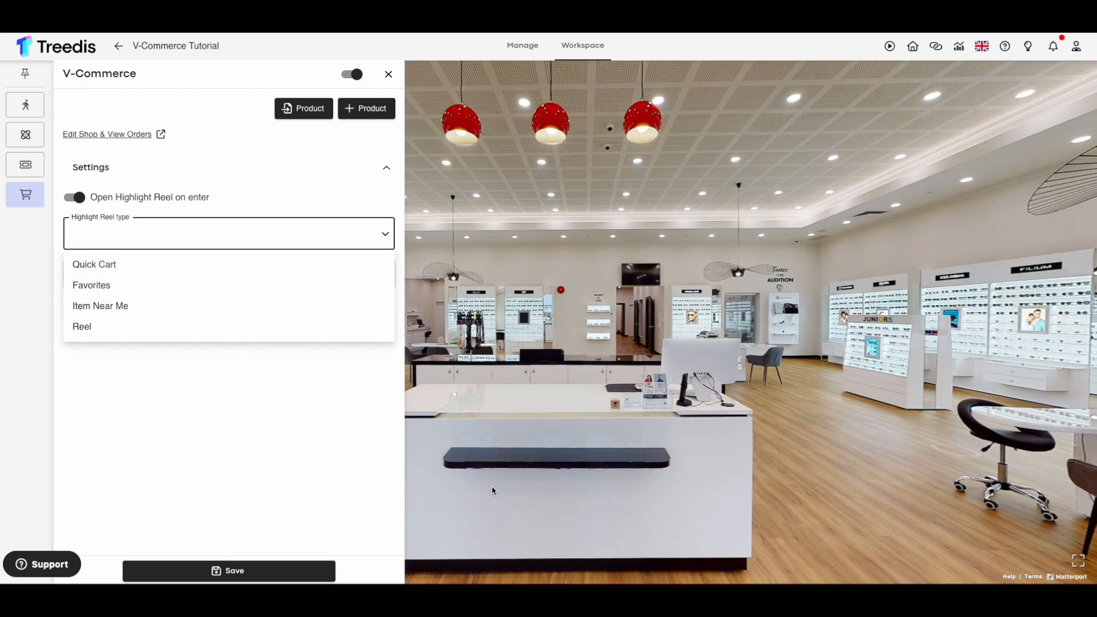
left_click(189, 226)
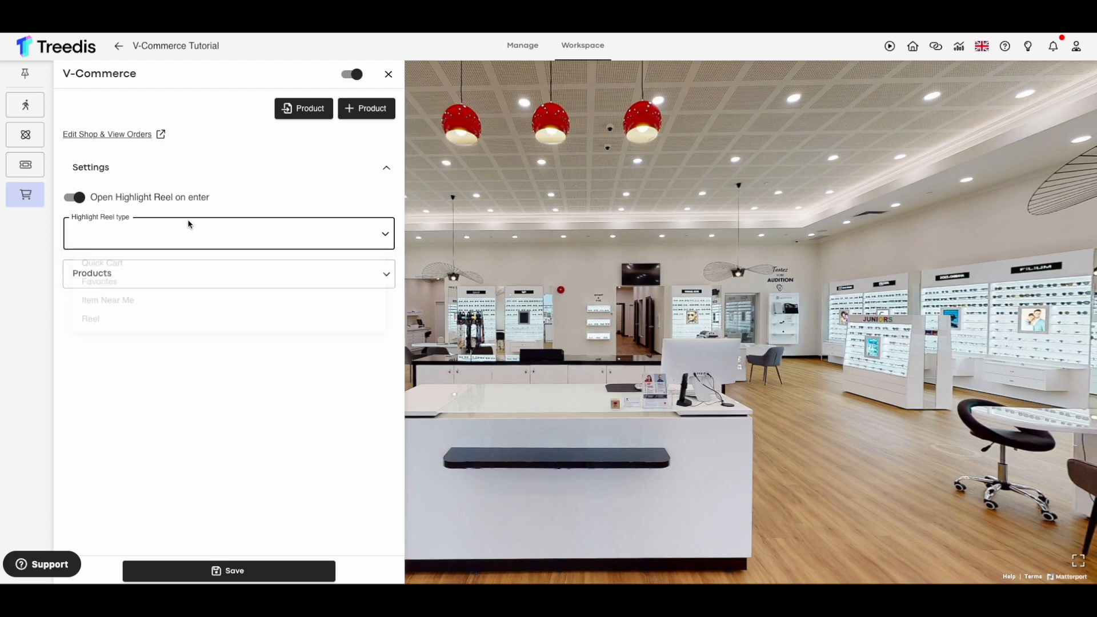
Start adding a new product to the V-Commerce product list and set its status to Active.
left_click(180, 270)
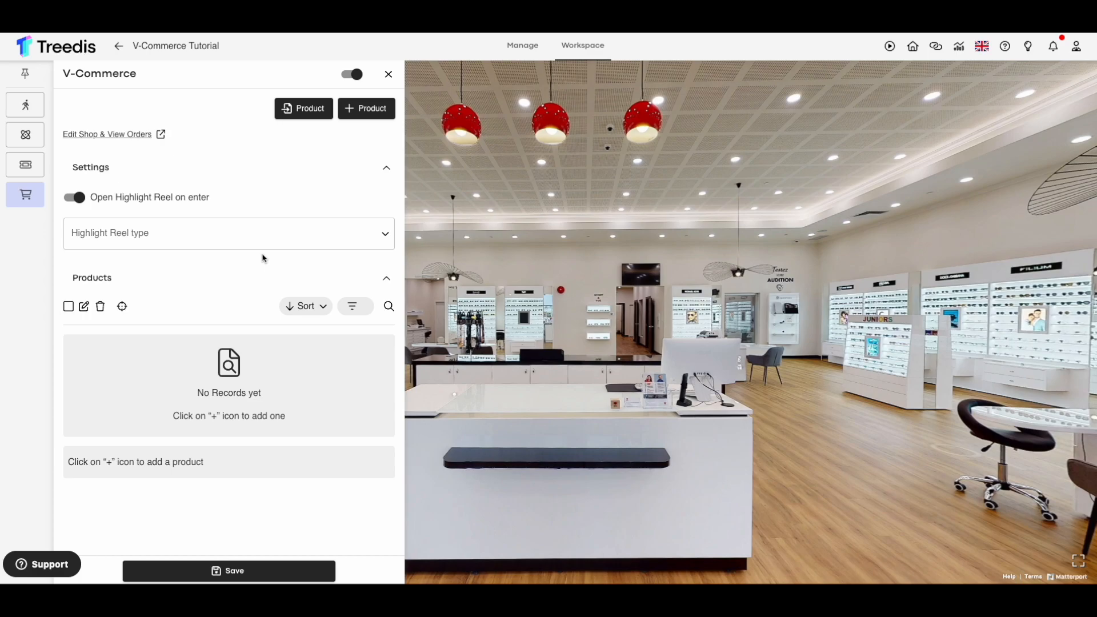
left_click(379, 118)
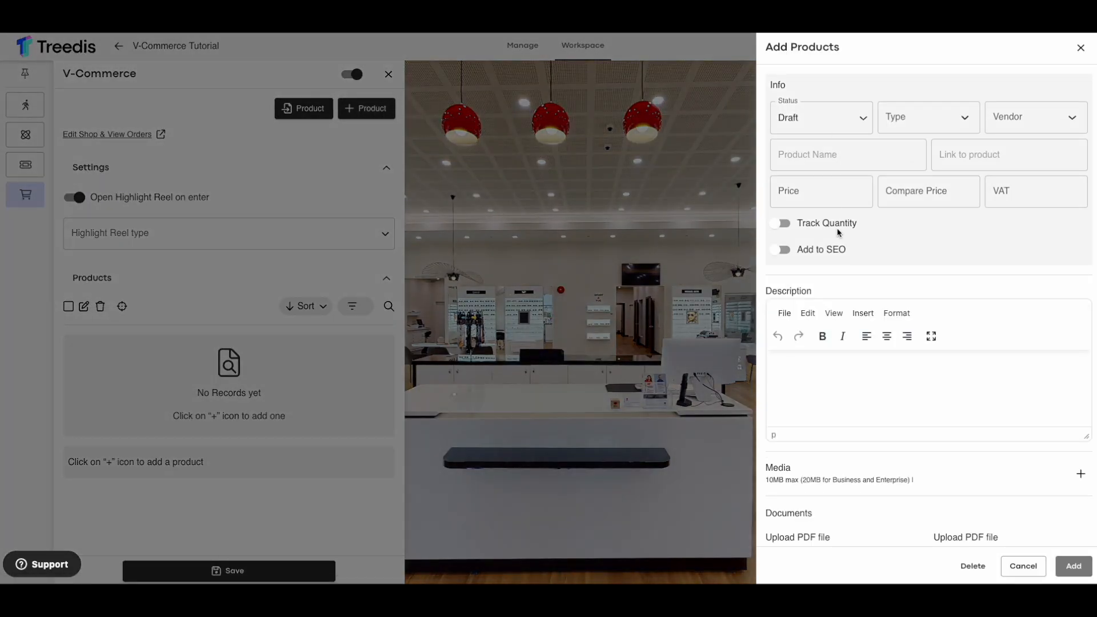
scroll(840, 361, "down", 2)
scroll(840, 362, "up", 2)
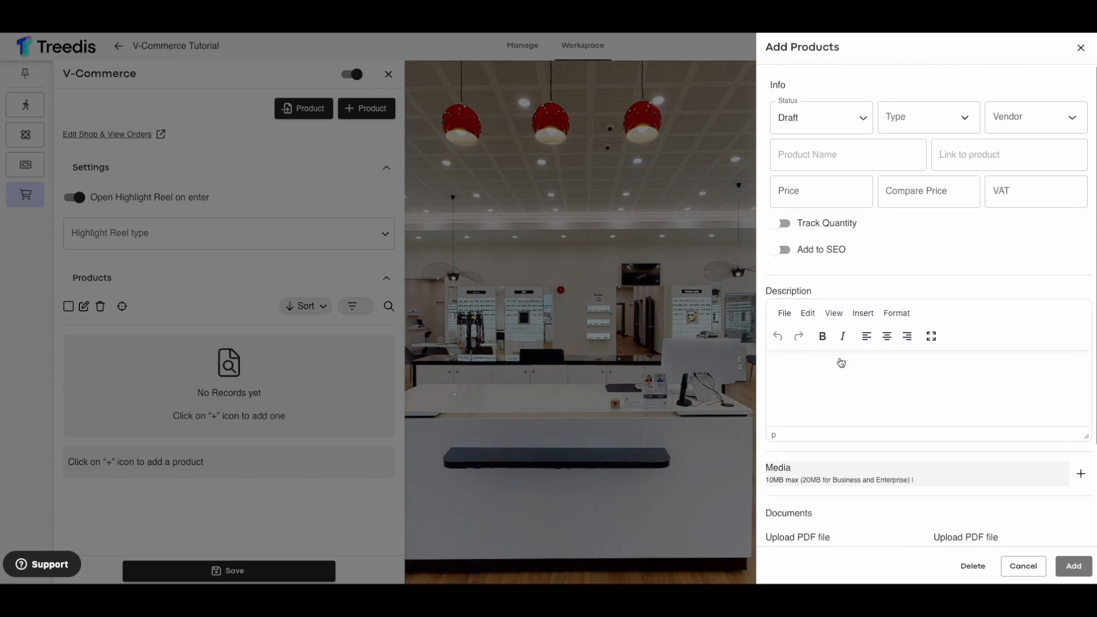
left_click(826, 127)
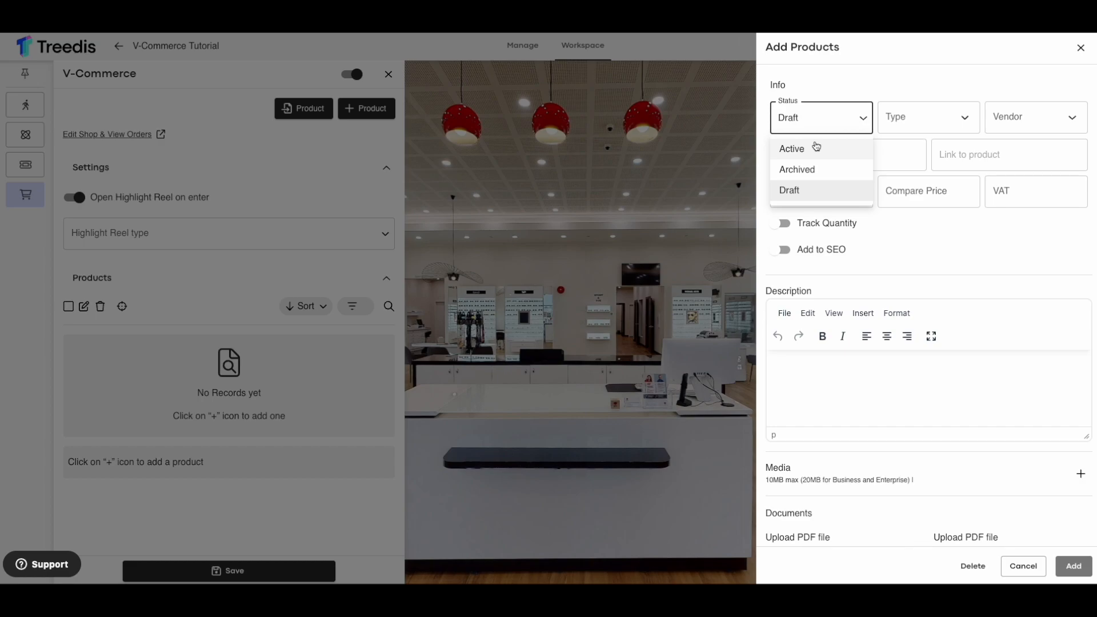
left_click(816, 147)
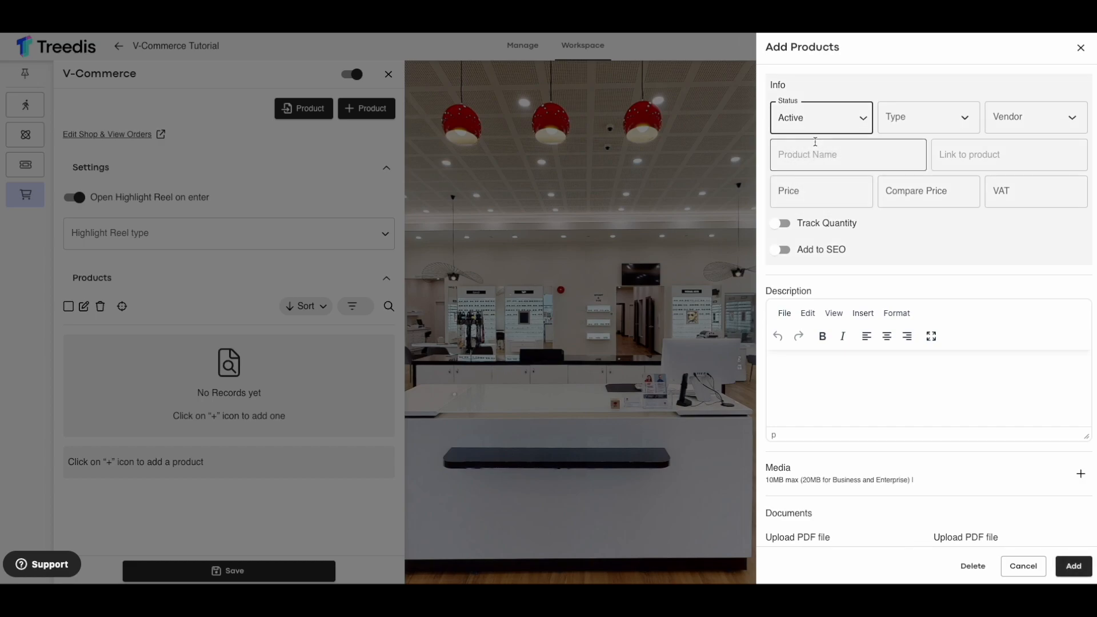
Create a new product type named shoes and set the product's type to Glasses.
left_click(929, 126)
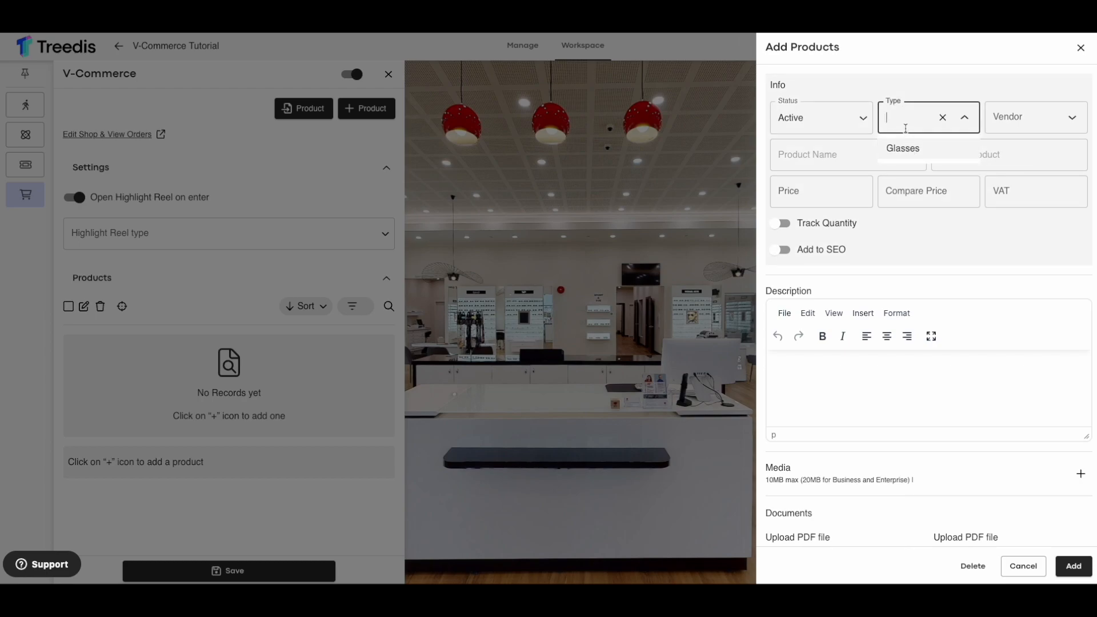
type("Shoes")
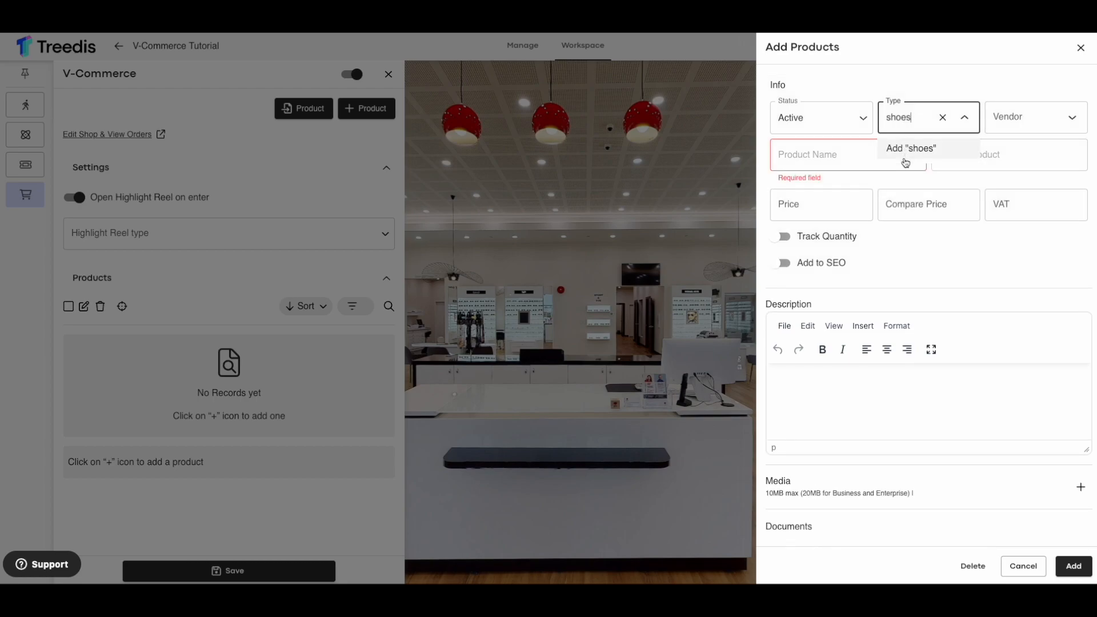
left_click(904, 156)
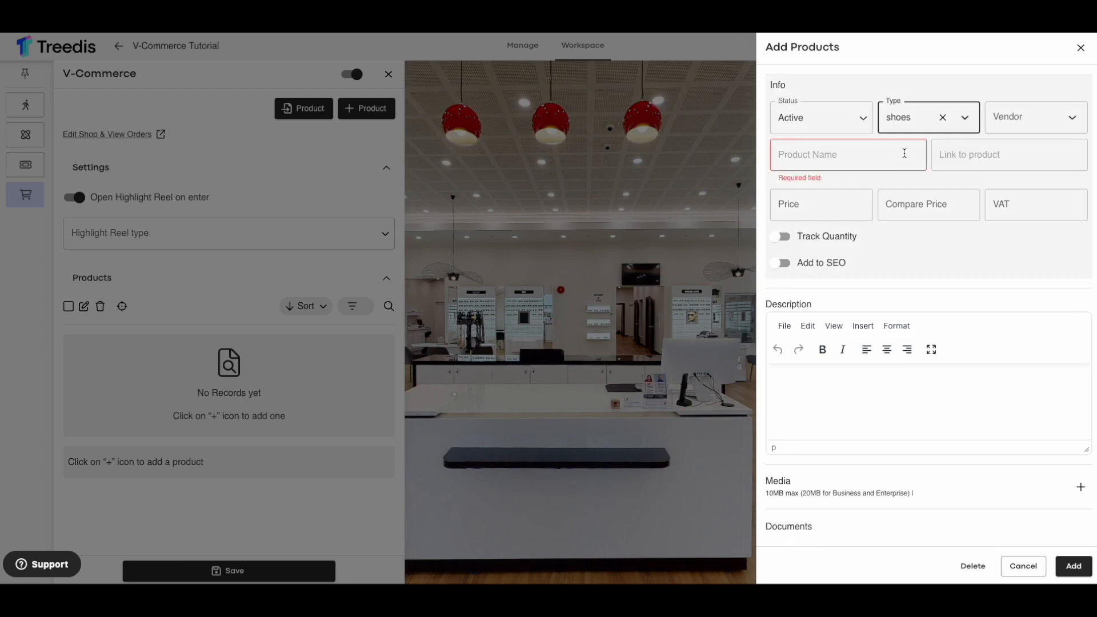
left_click(920, 124)
double_click(914, 119)
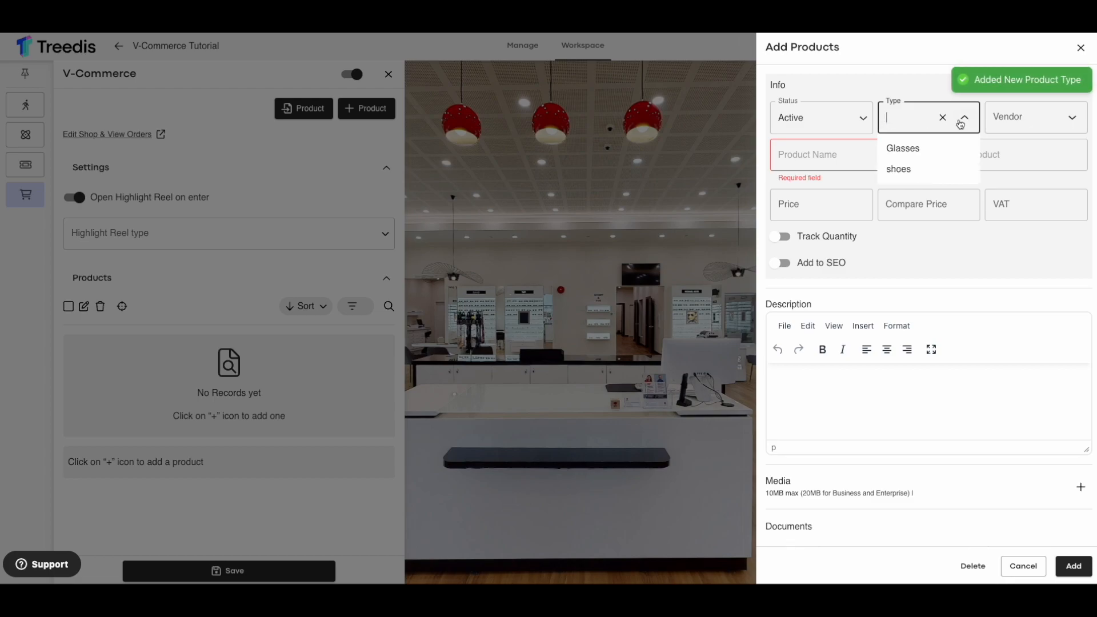
left_click(905, 150)
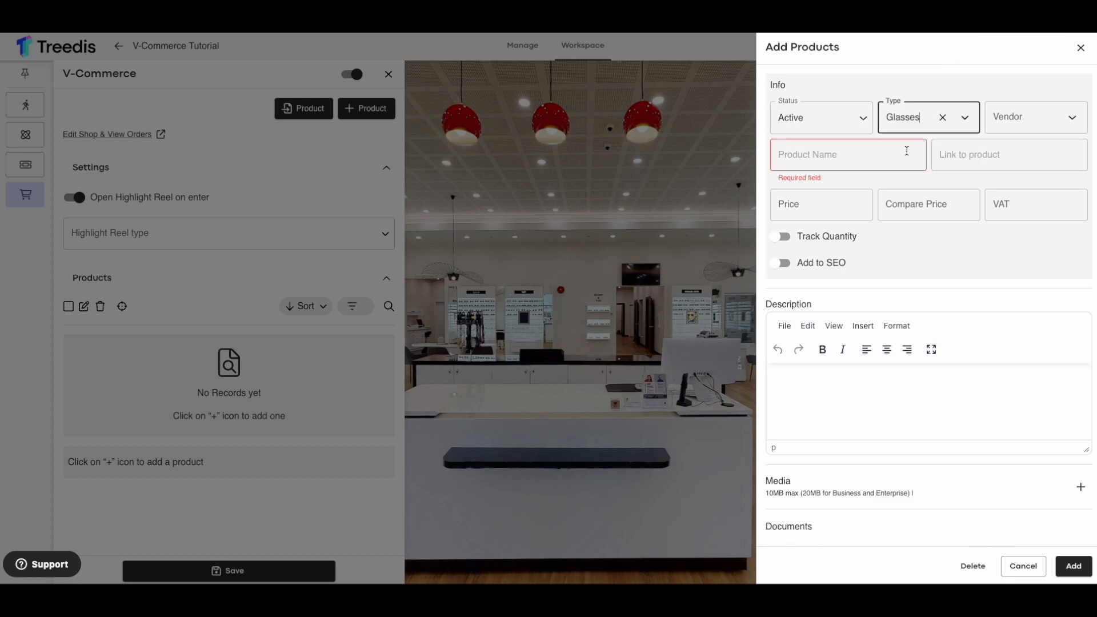
Add Treedis as a new vendor for the product and name the product Yellow Glasses, leaving its product link empty.
left_click(1017, 119)
type("Treedis")
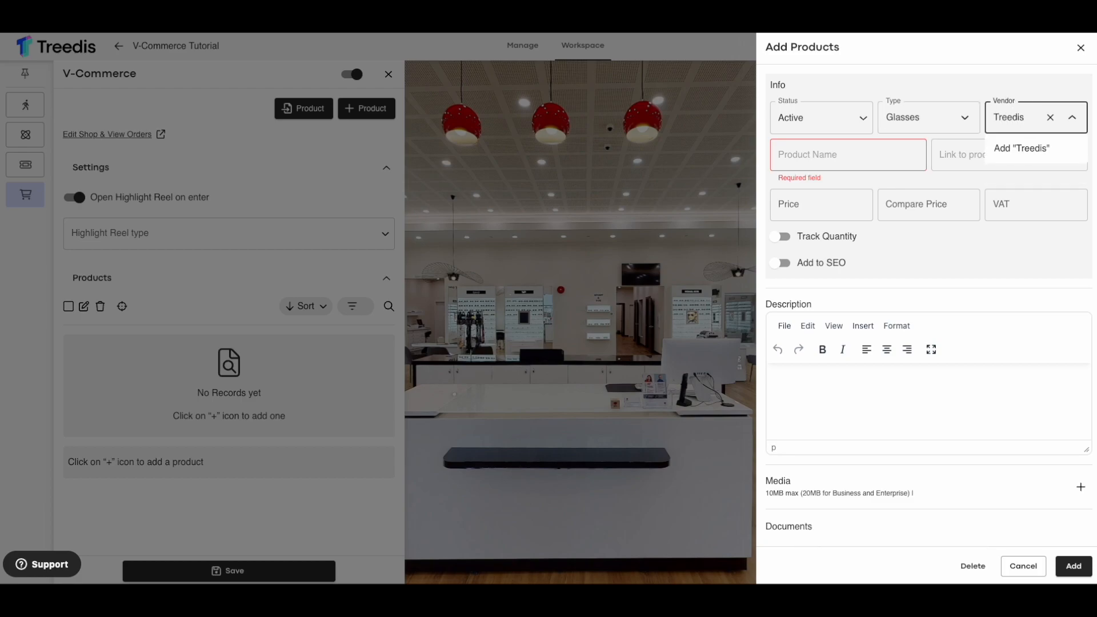
left_click(1010, 148)
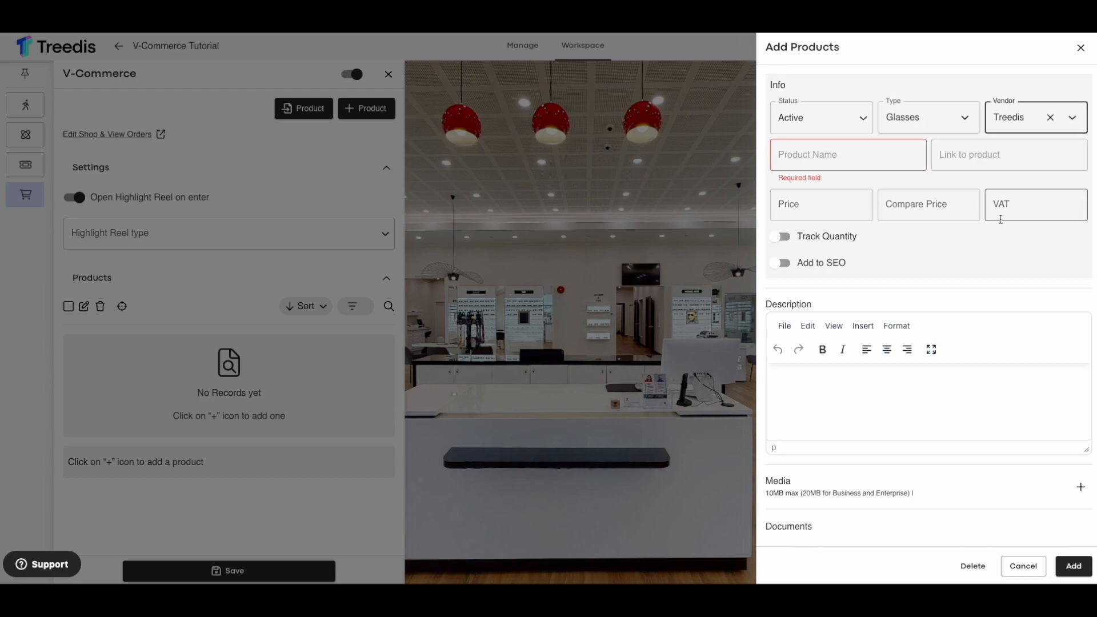
left_click(860, 156)
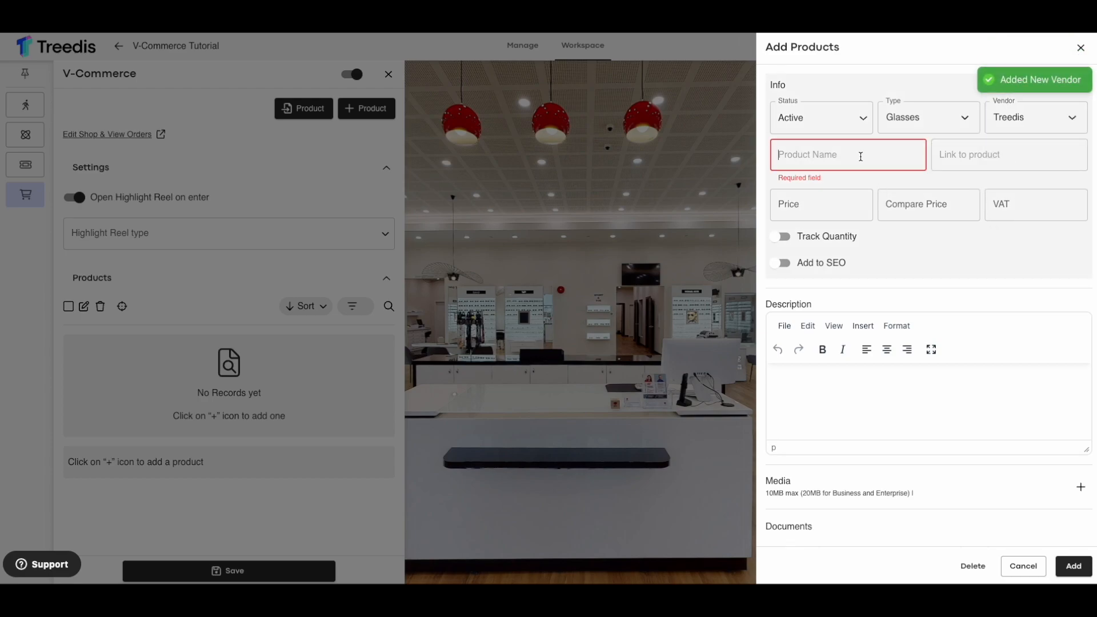
type("Yellow Glasses")
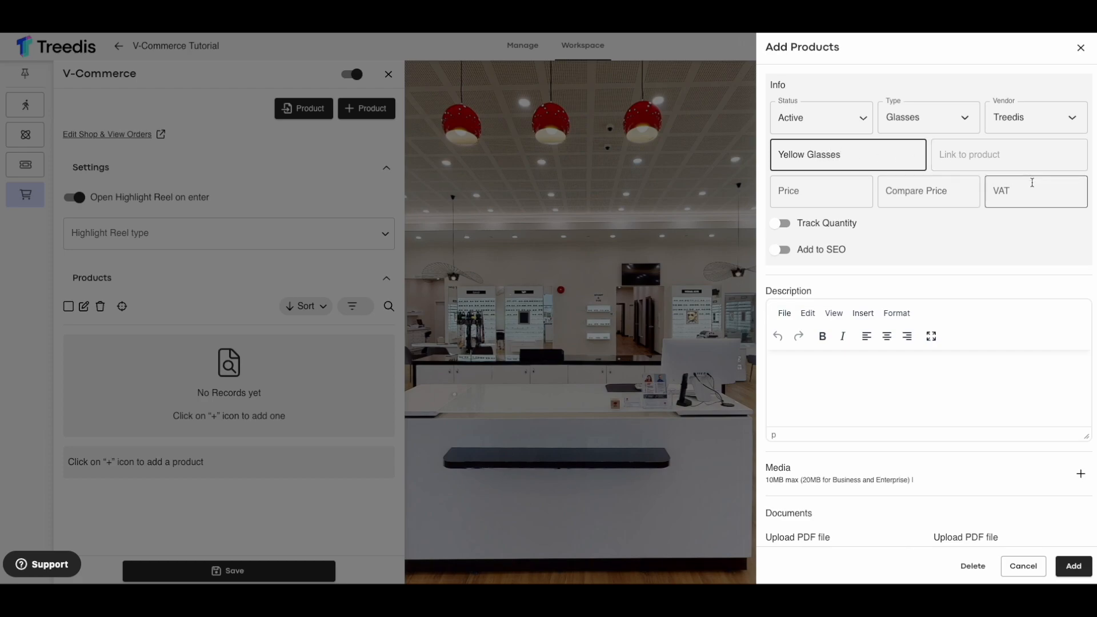
left_click(1004, 163)
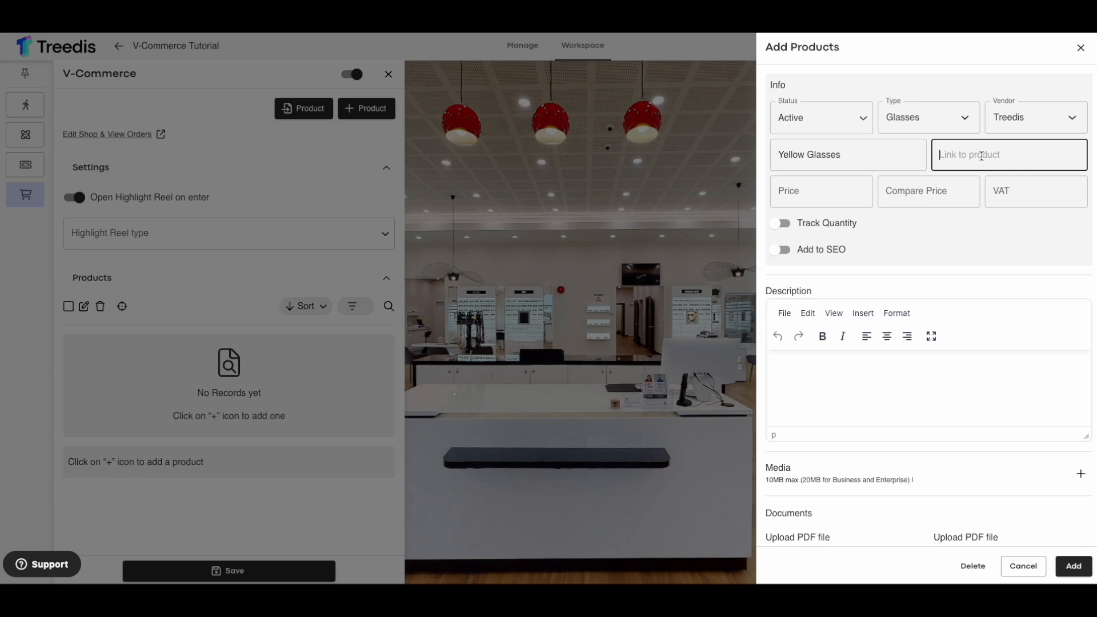
Set the product's price to $4, its compare price to $6 and its VAT to 15%.
left_click(785, 189)
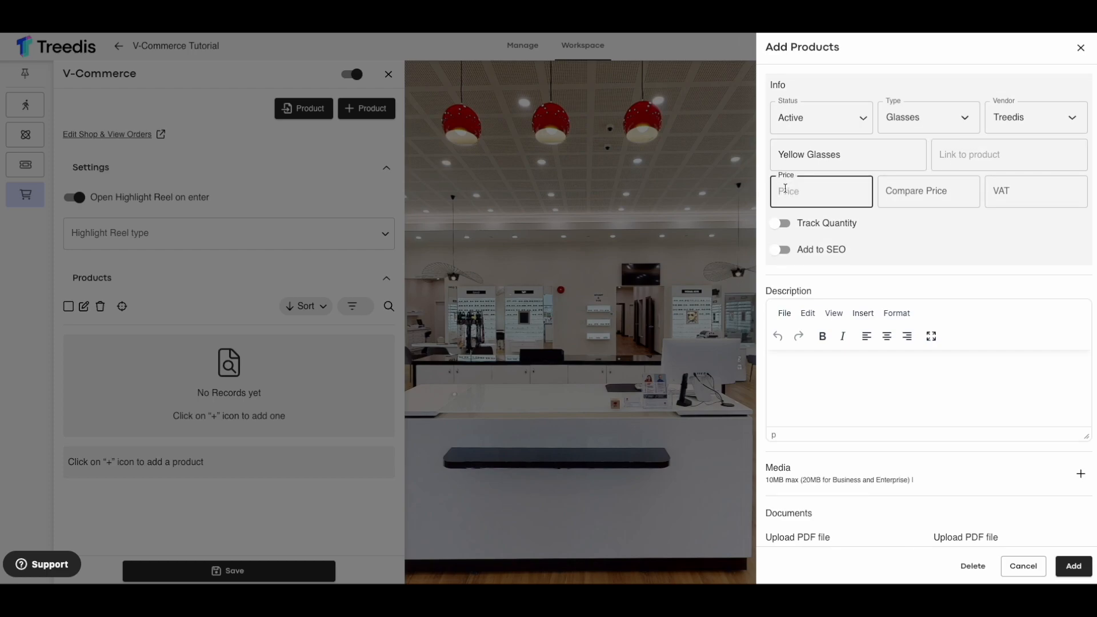
type("$")
key("super+space")
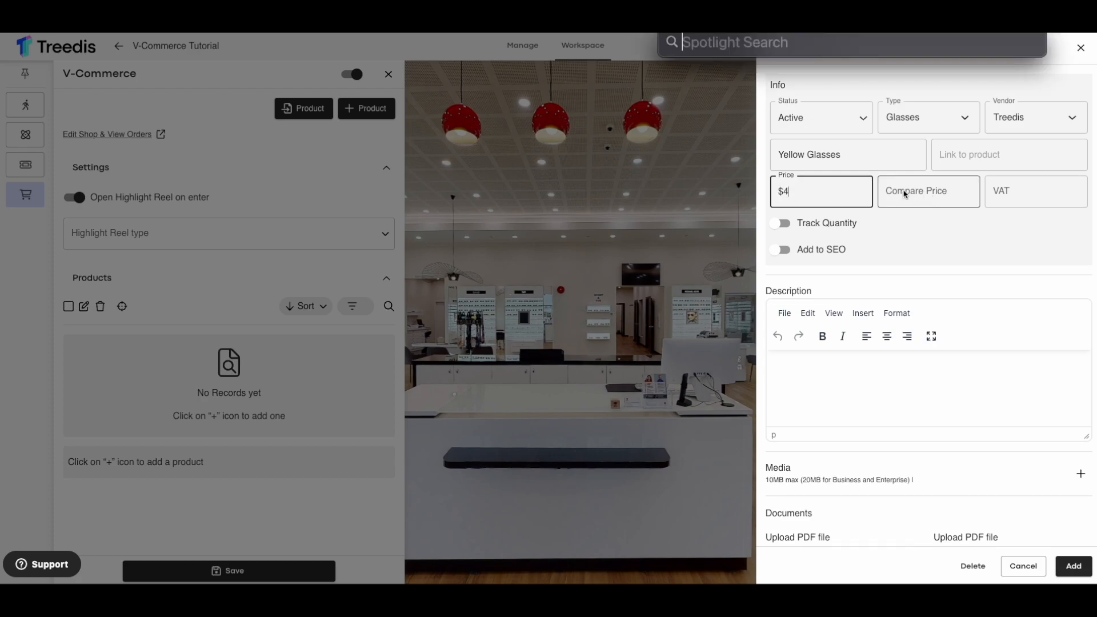
key("Escape")
left_click(913, 193)
type("$")
left_click(1053, 199)
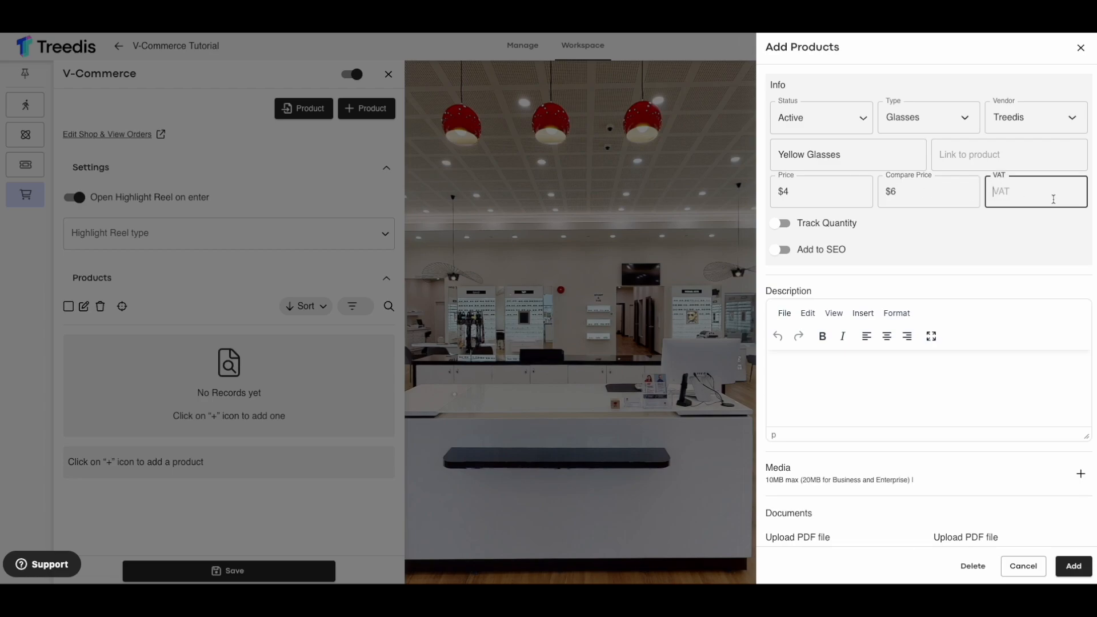
type("15%")
Turn on Track Quantity for the product and set the quantity to 7.
left_click(794, 225)
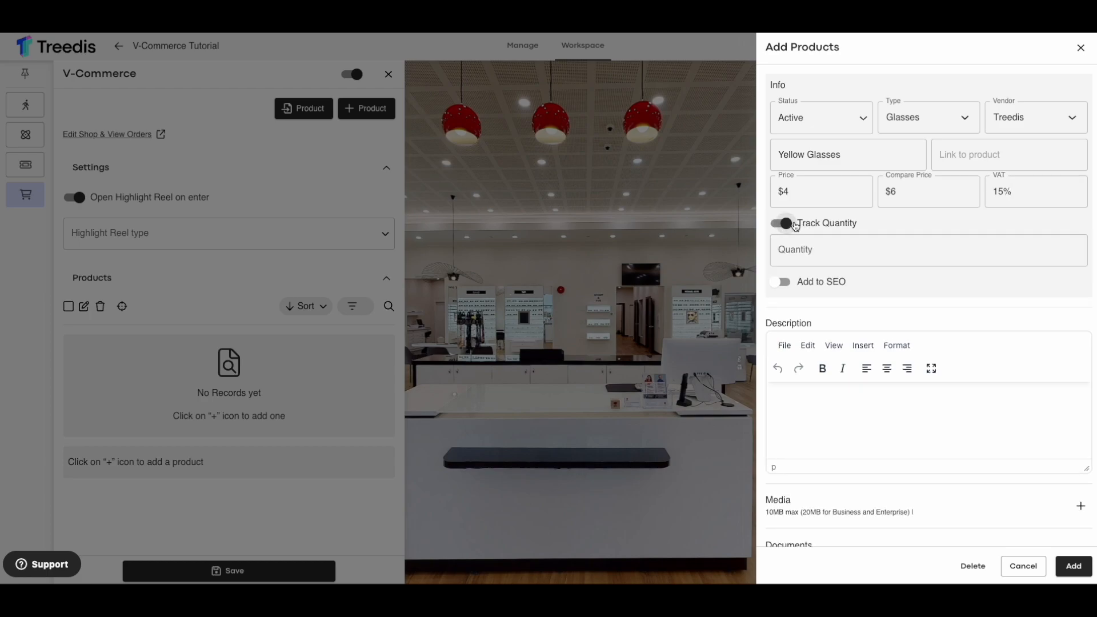
left_click(811, 250)
type("7")
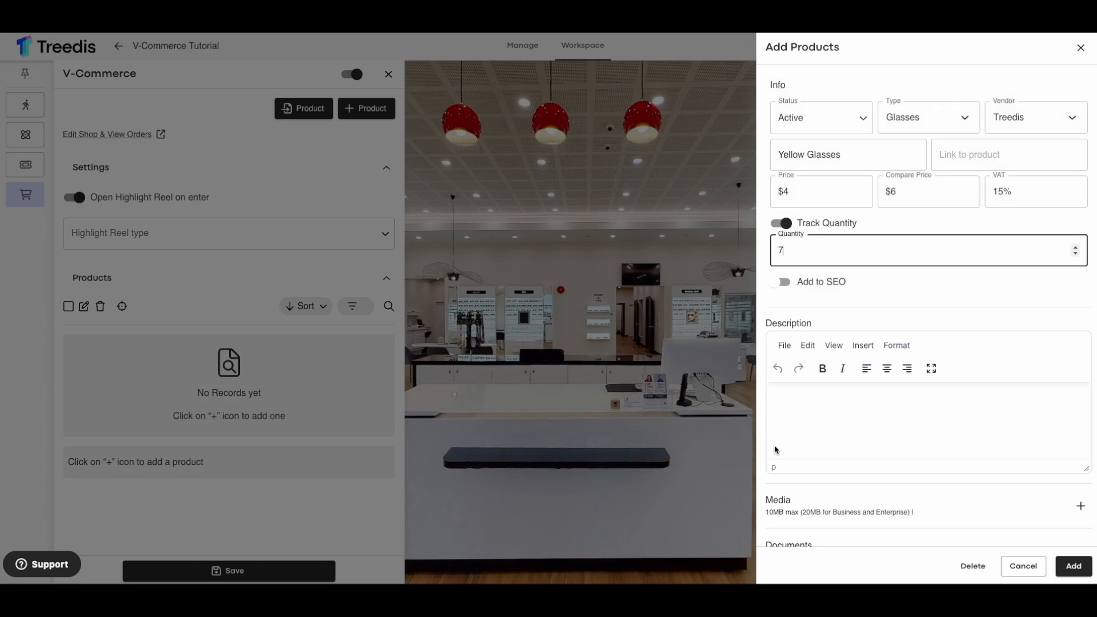
Enter the product description "Elevate your style with our Yellow Tinted Glasses. These trendy shades offer both fashion and function...............".
left_click(805, 427)
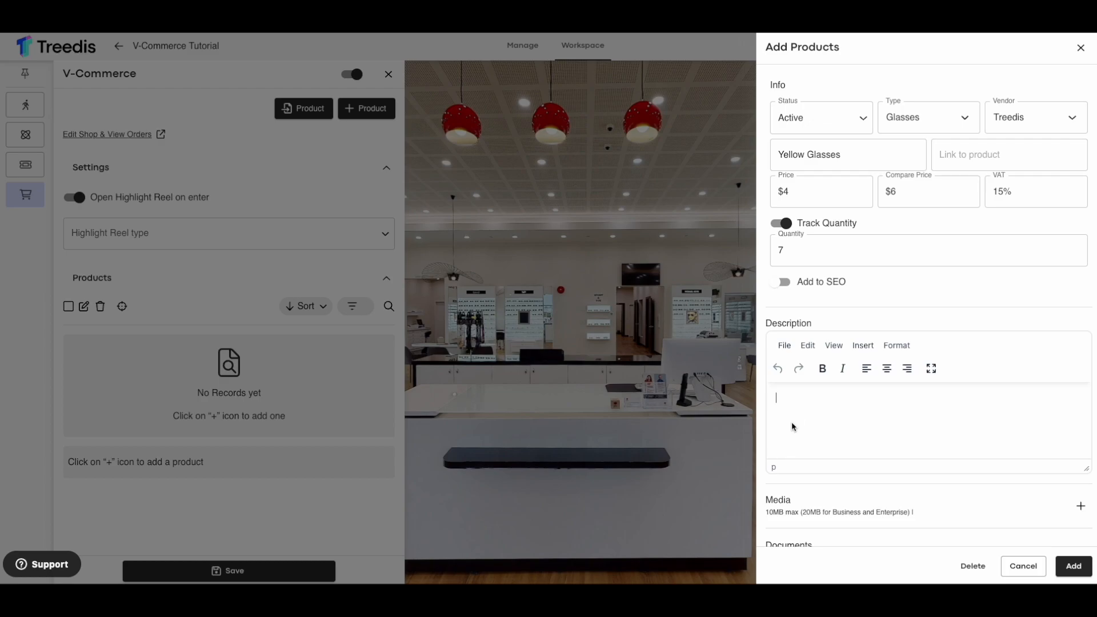
type("Elevate y")
type("our styl")
type("e withour ")
type("our Yellow")
type(" Tinted Glasses")
type(". These trendy ")
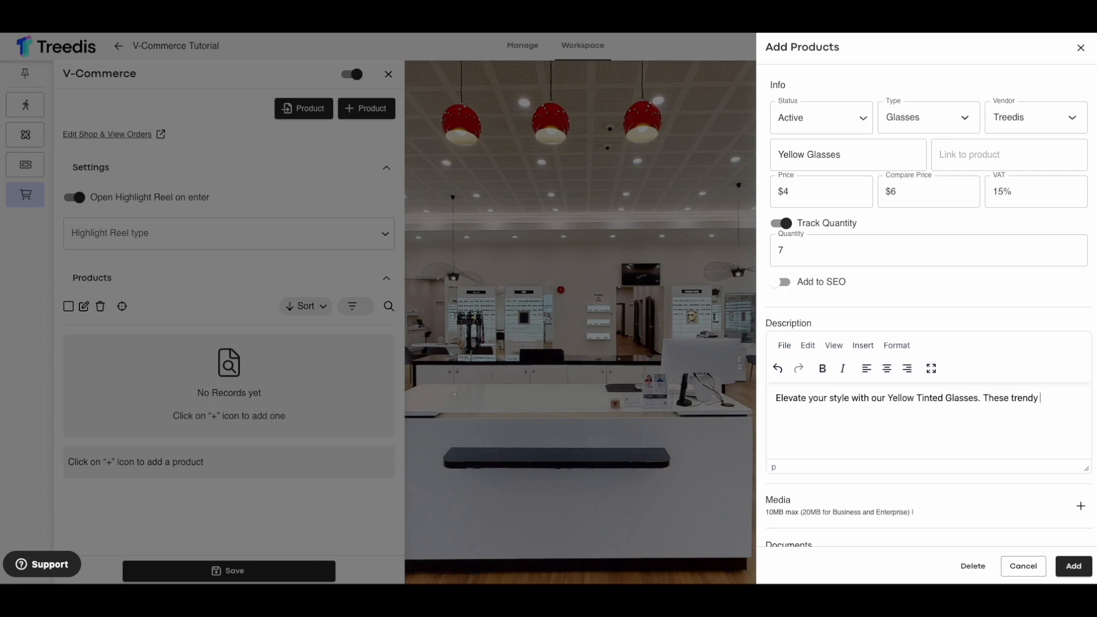
type("shades offer both fashion and function")
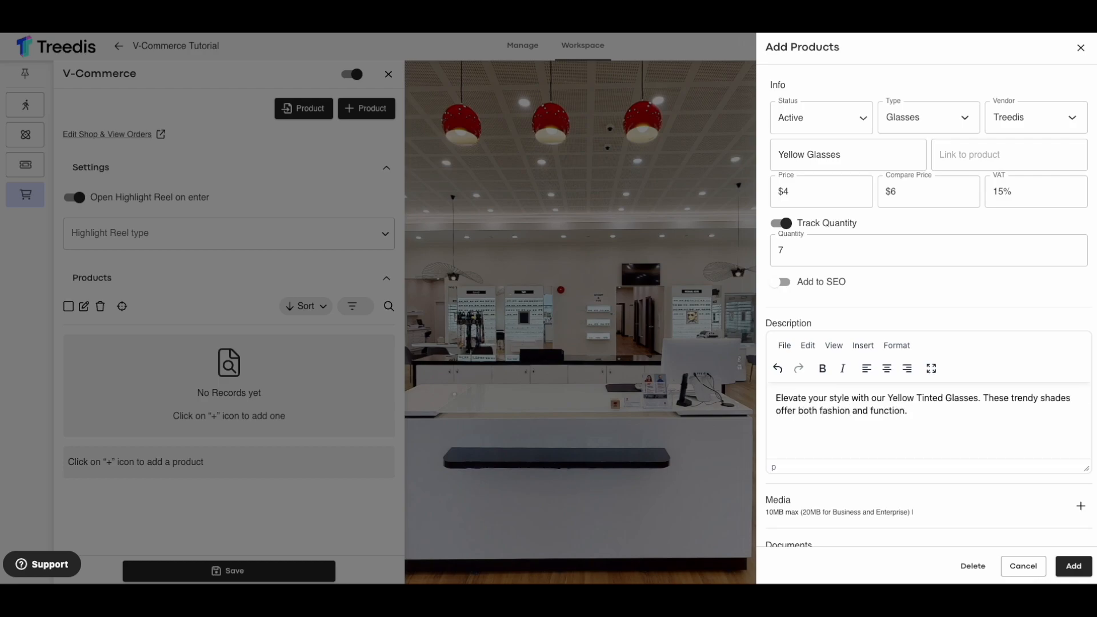
type("..............")
Upload the images glasses 1.2.jpeg and glasses 1.jpeg from the VCom Products folder as the product's media.
scroll(892, 413, "down", 2)
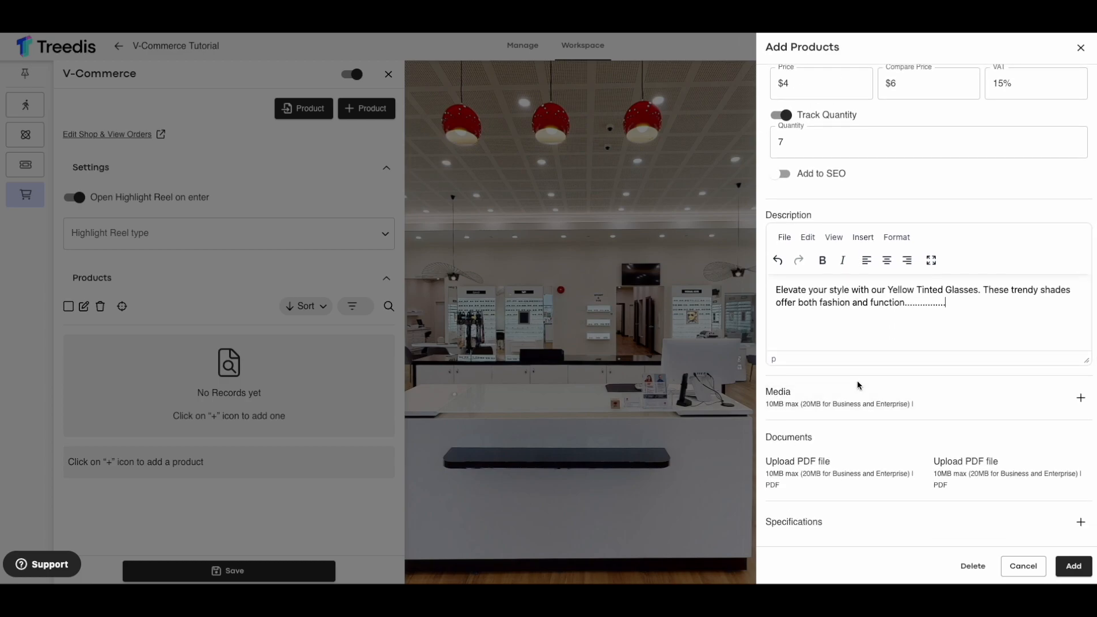
left_click(857, 398)
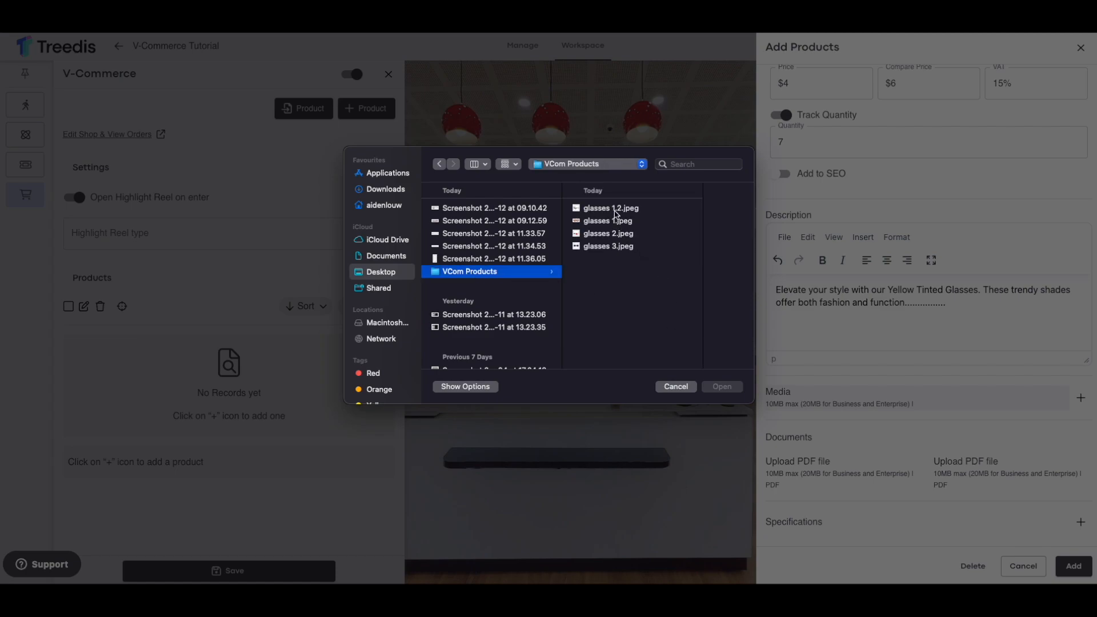
left_click(615, 213)
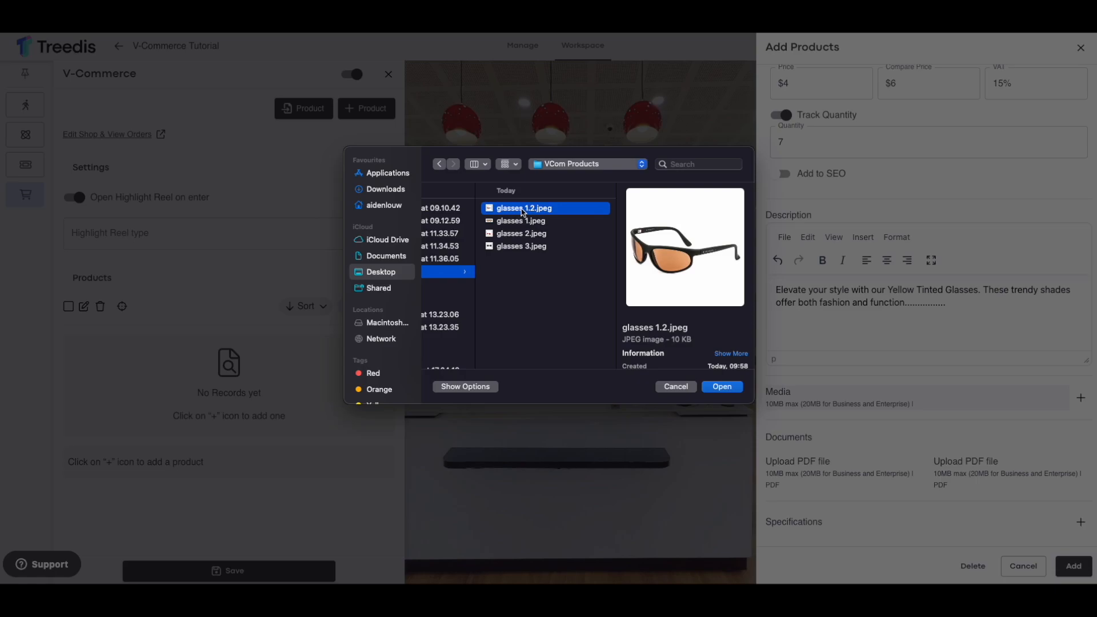
double_click(523, 216)
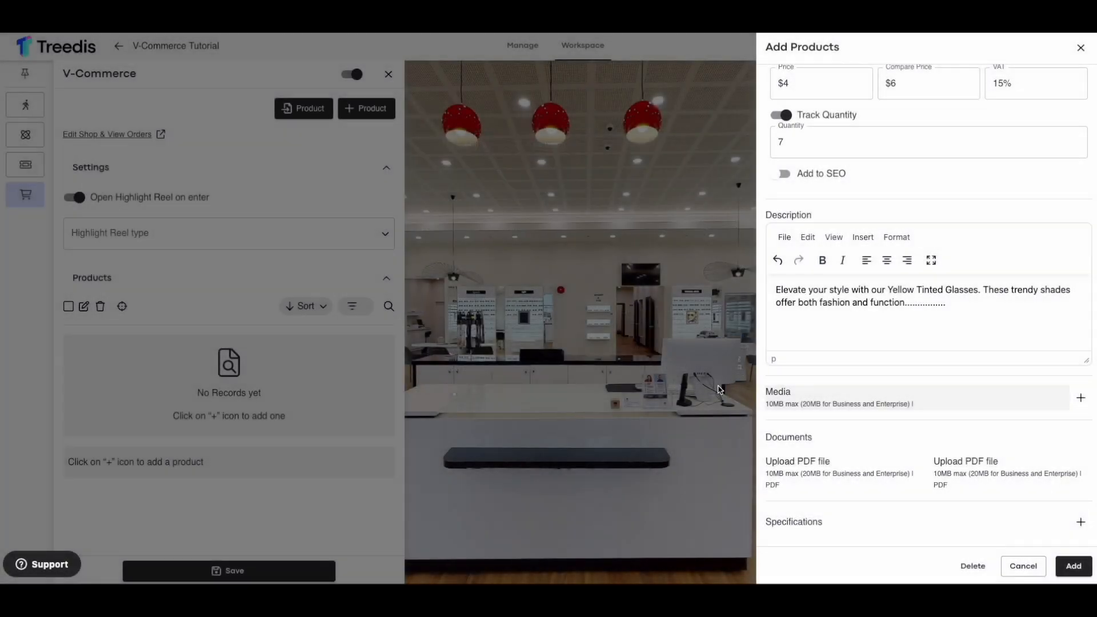
left_click(1075, 399)
left_click(1033, 424)
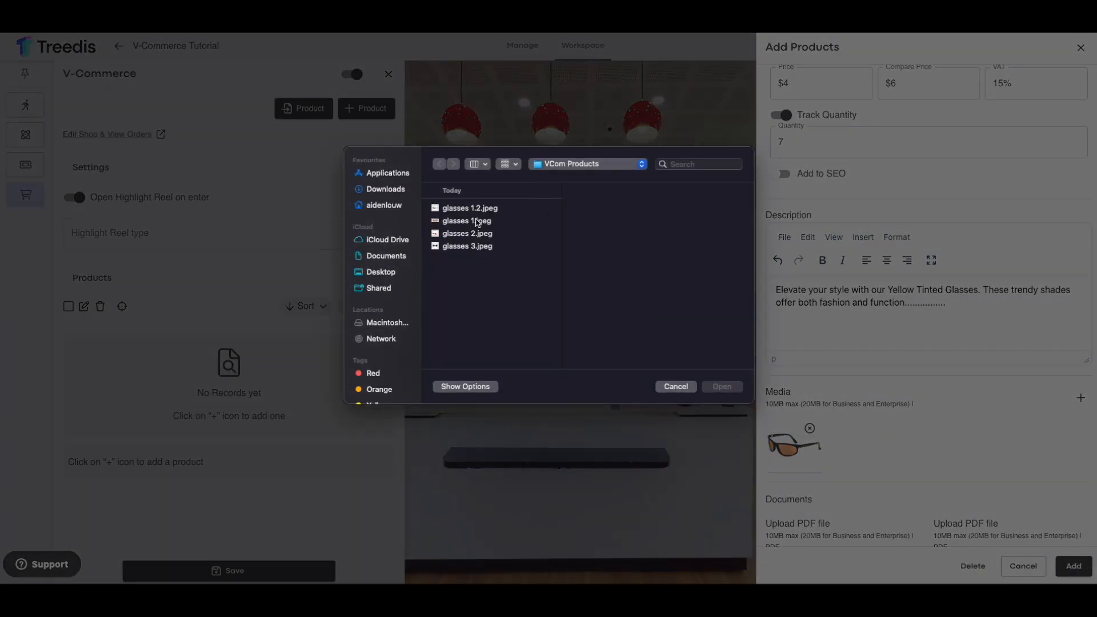
left_click(478, 221)
left_click(739, 387)
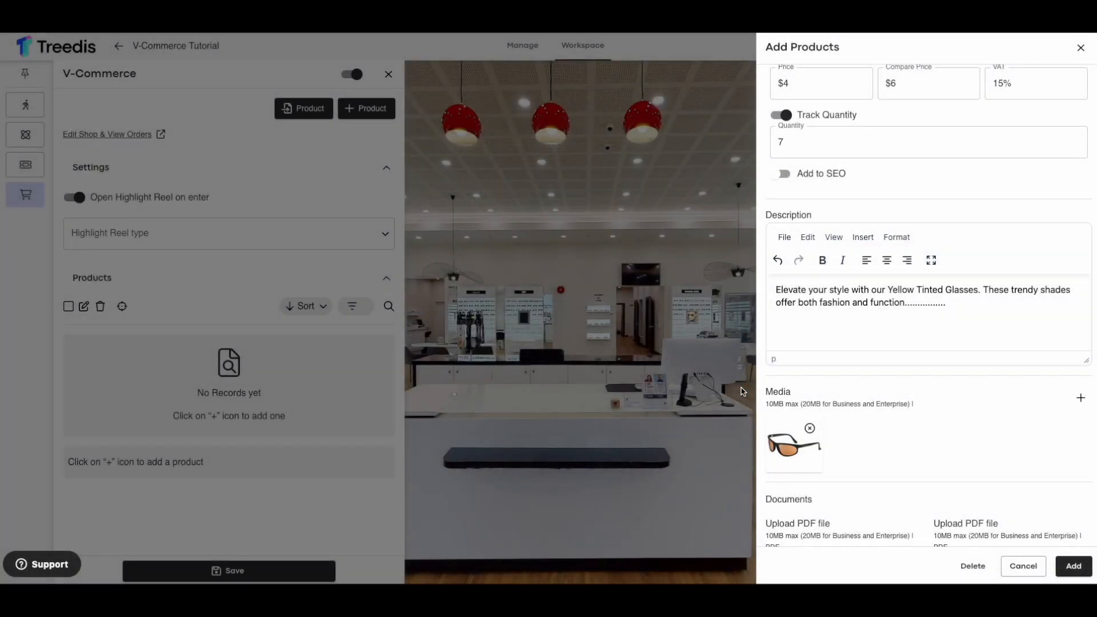
Open the form for adding a product specification to view its fields, and close it without entering anything.
scroll(930, 404, "down", 2)
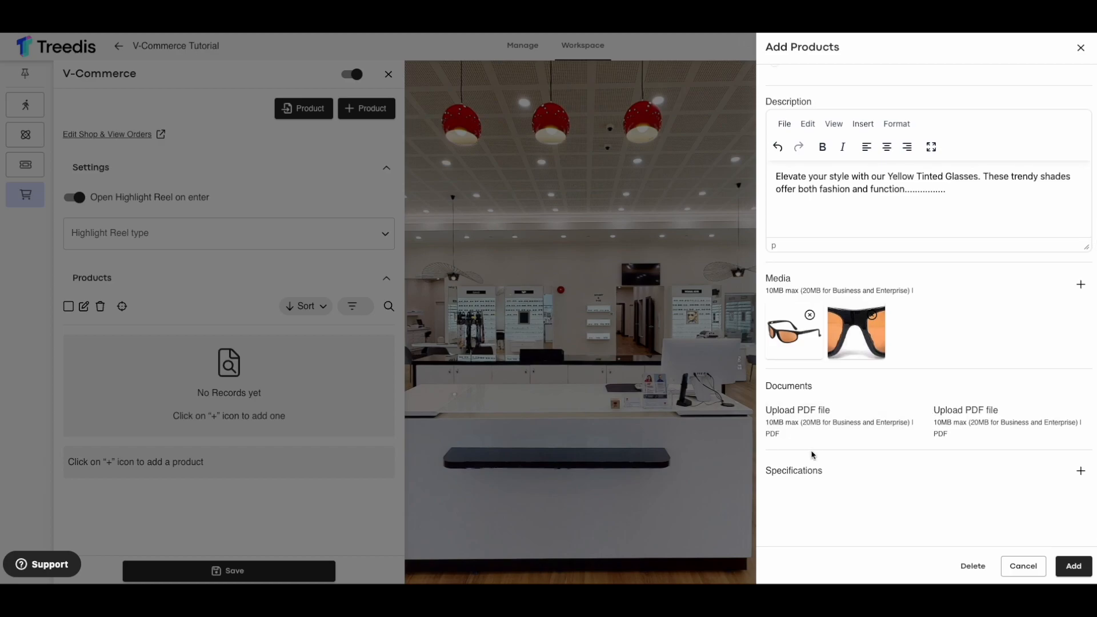
left_click(1081, 476)
left_click(789, 93)
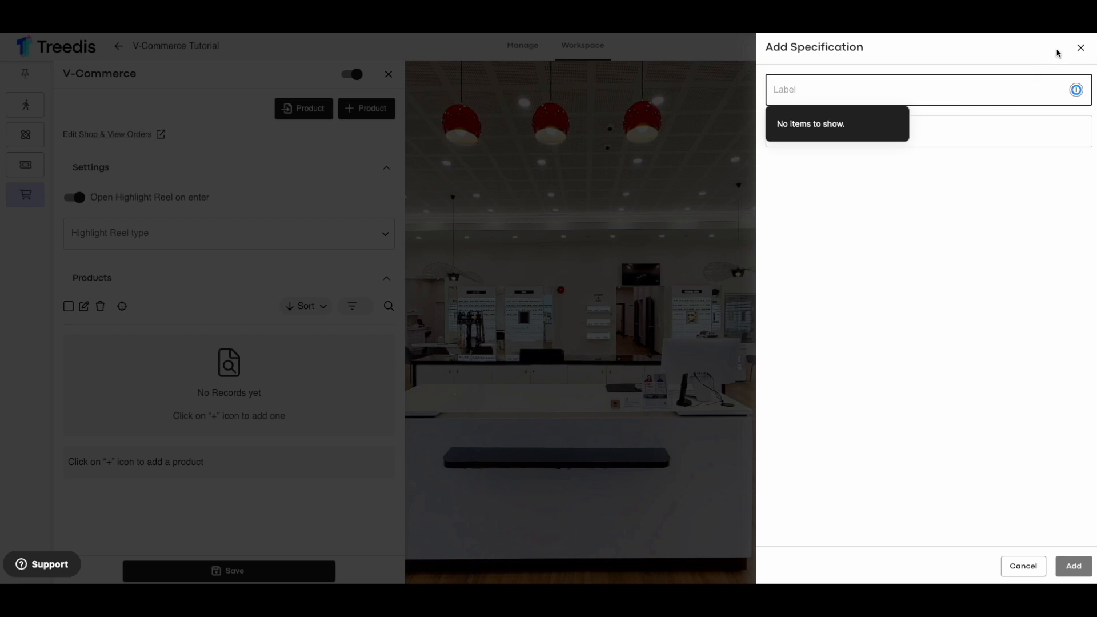
left_click(1080, 48)
Add the product to the V-Commerce product list and open Yellow Glasses for editing.
left_click(1071, 566)
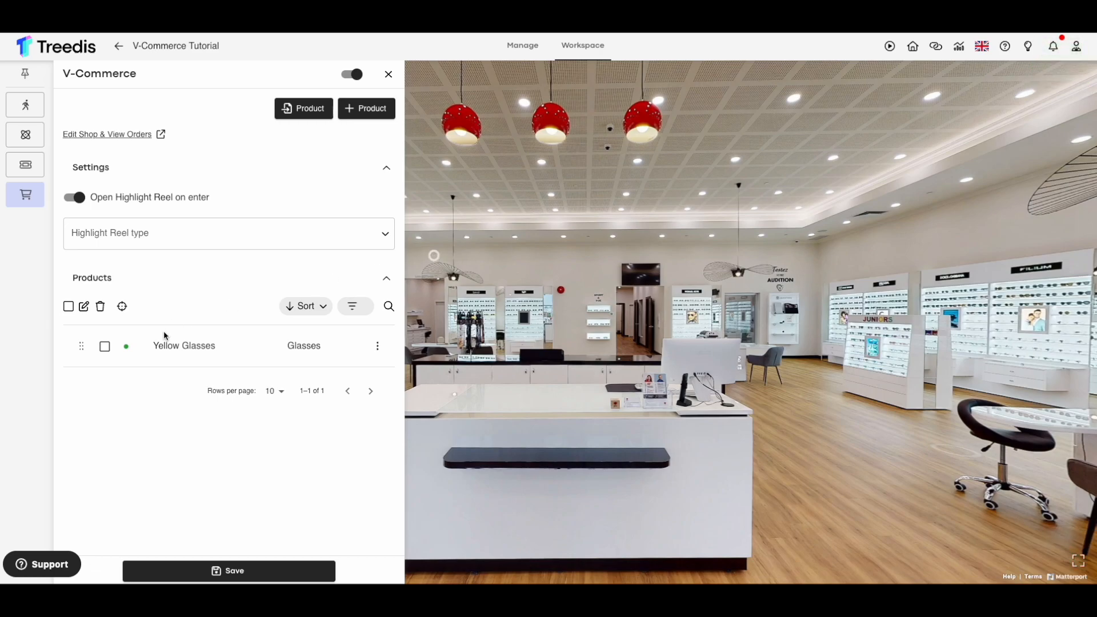
left_click(206, 351)
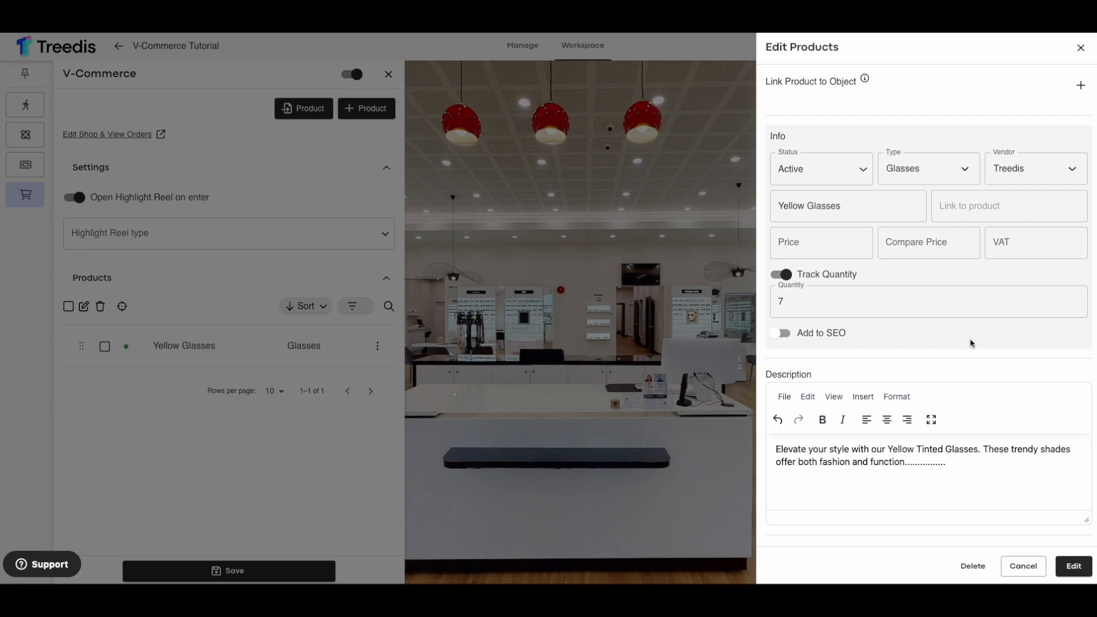
Add a labelled yellow color option, #fae630, to the Yellow Glasses product.
scroll(884, 363, "down", 2)
scroll(883, 363, "down", 5)
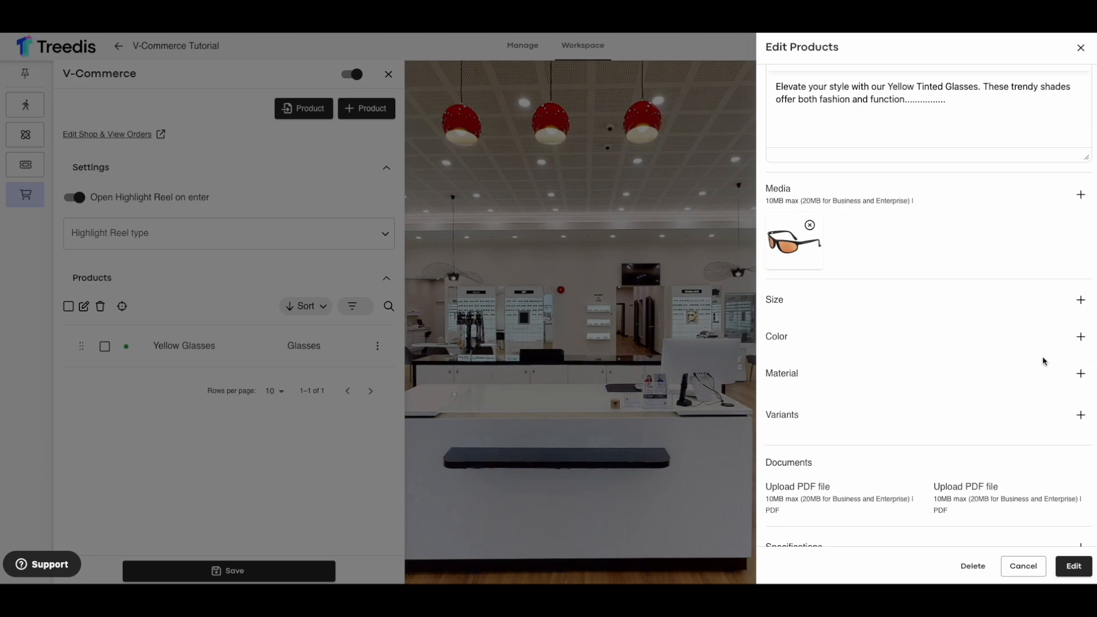
left_click(1074, 343)
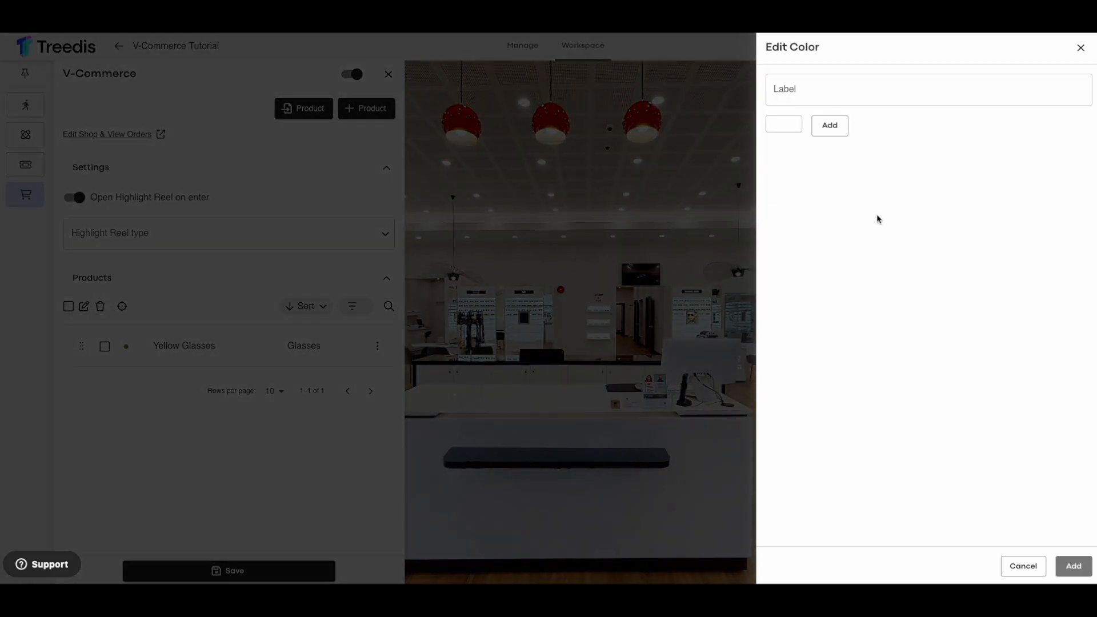
left_click(835, 97)
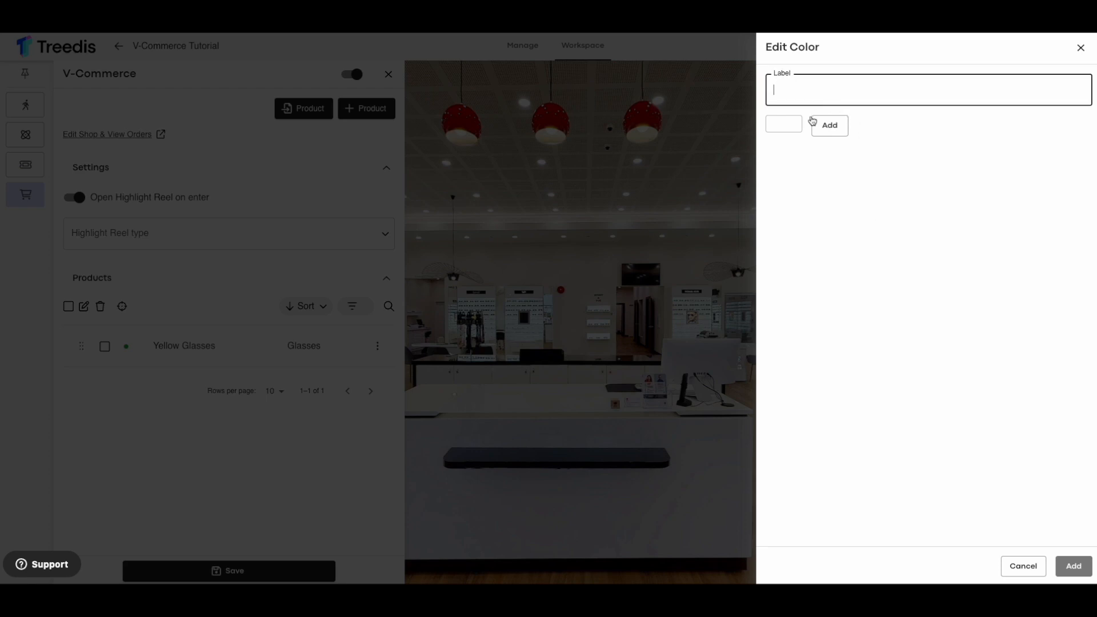
left_click(784, 125)
mouse_move(771, 241)
left_mouse_down()
mouse_move(807, 241)
mouse_move(785, 245)
left_mouse_up()
left_click_drag(769, 136, 859, 135)
left_click(902, 115)
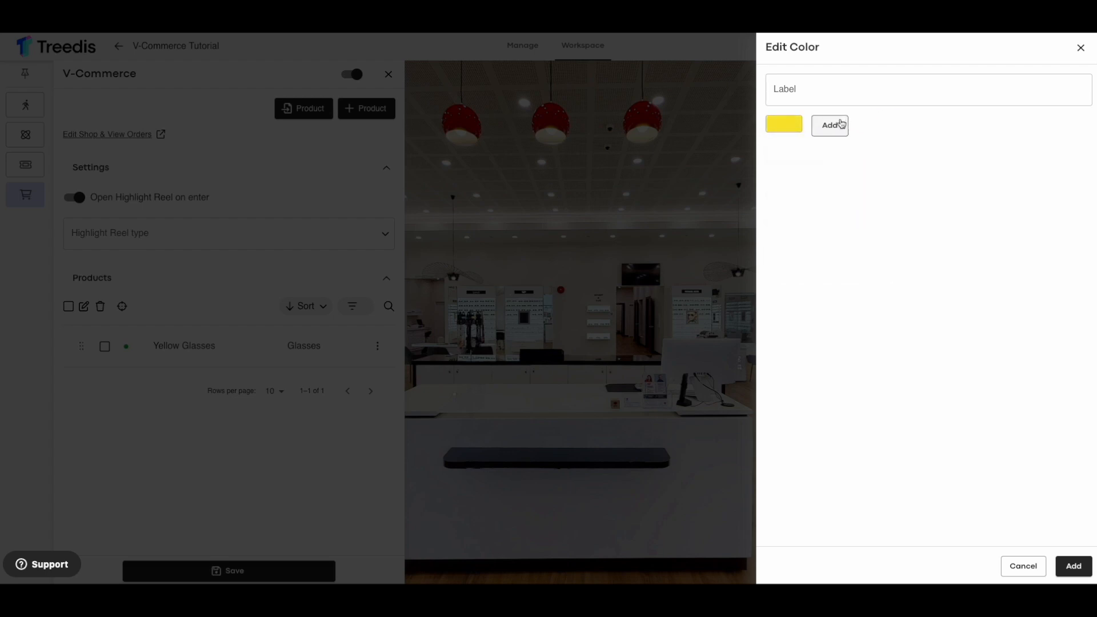
left_click(835, 124)
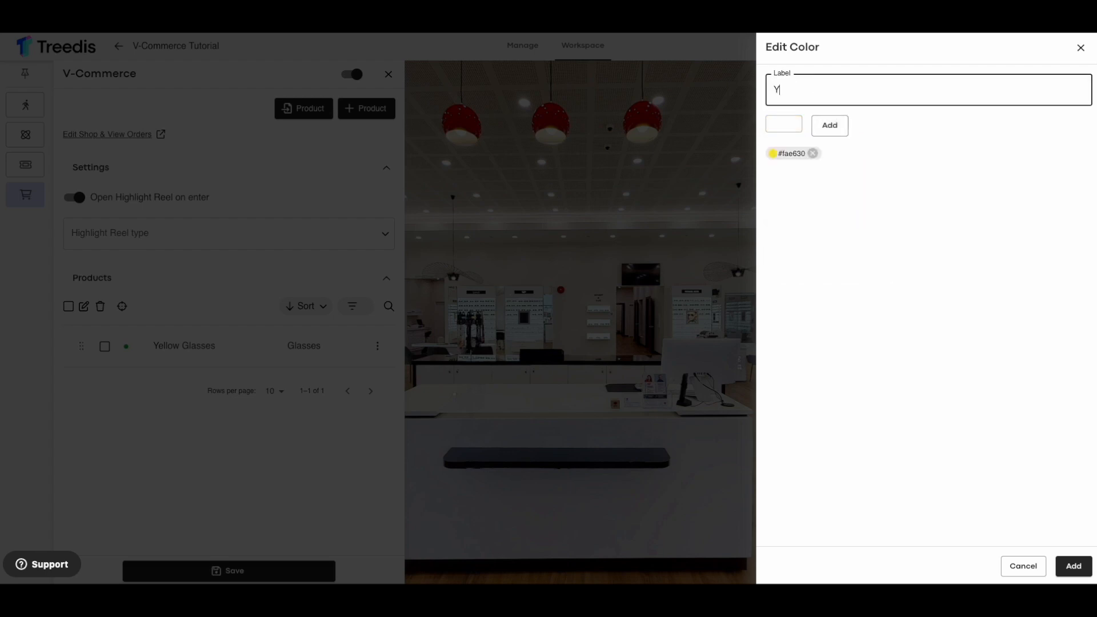
left_click(1079, 571)
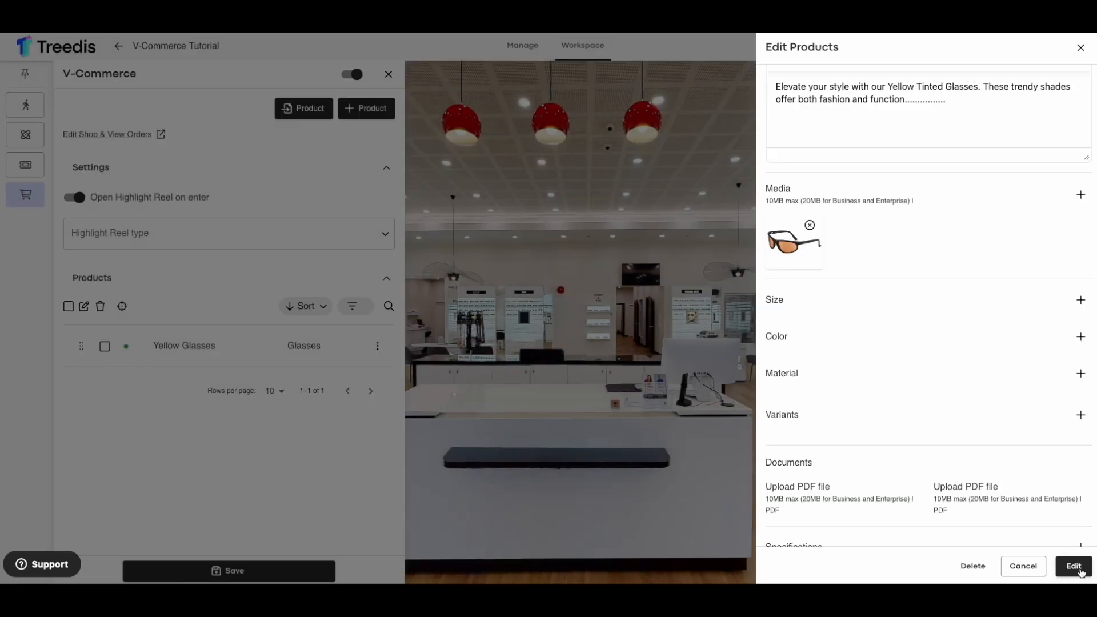
scroll(825, 443, "down", 1)
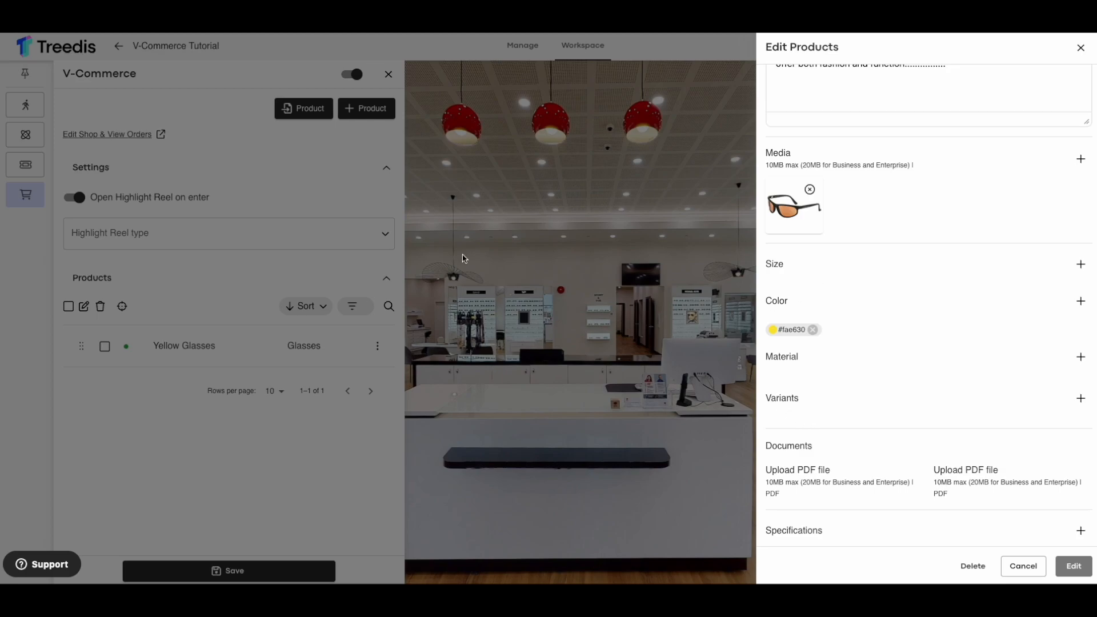
scroll(934, 386, "down", 2)
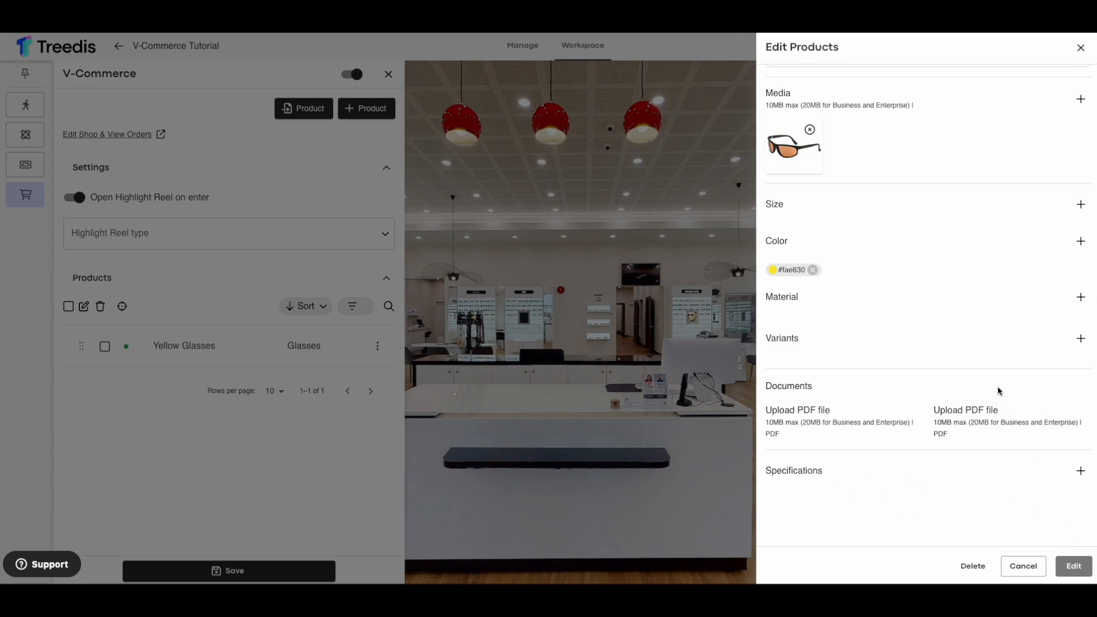
scroll(997, 387, "up", 10)
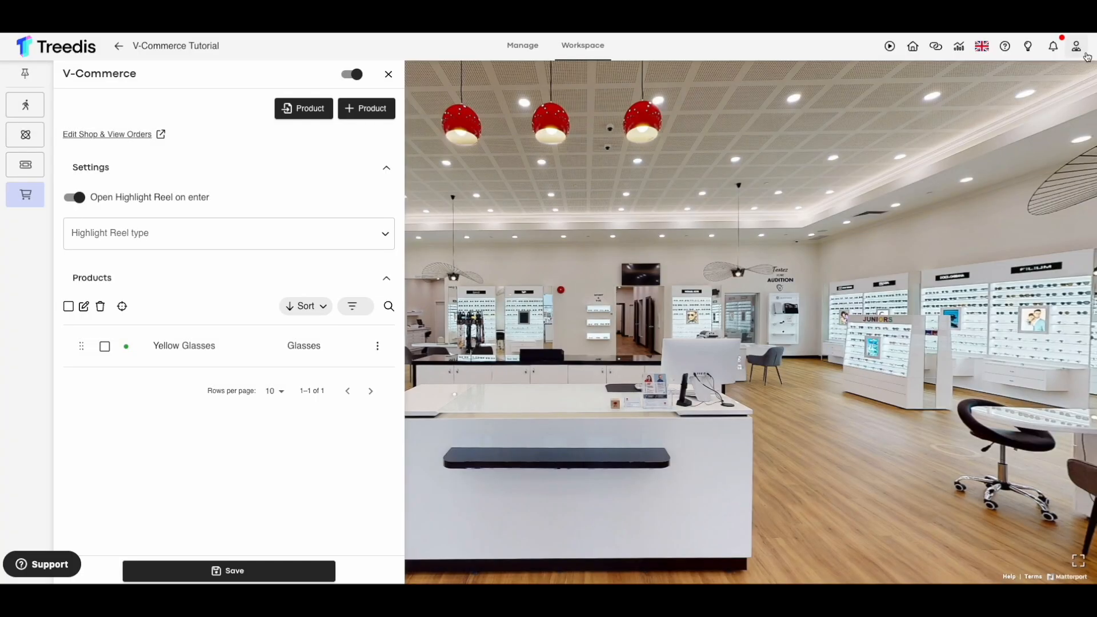
Place a new polygon on the framed poster in the Oliver Peoples eyewear display.
left_click_drag(512, 311, 932, 314)
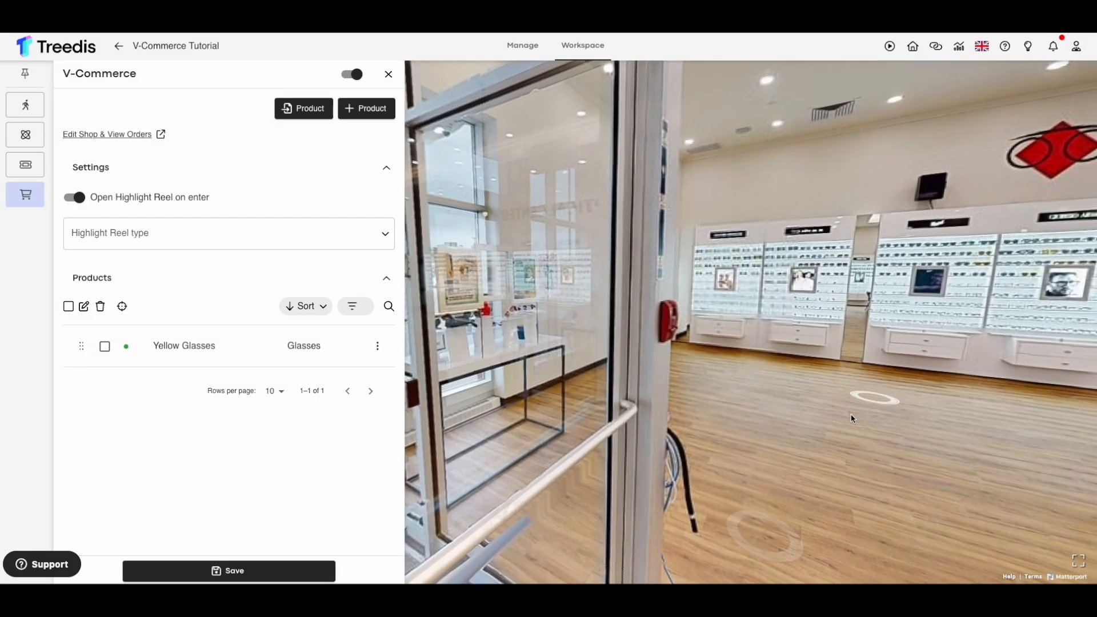
left_click(851, 403)
left_click(800, 328)
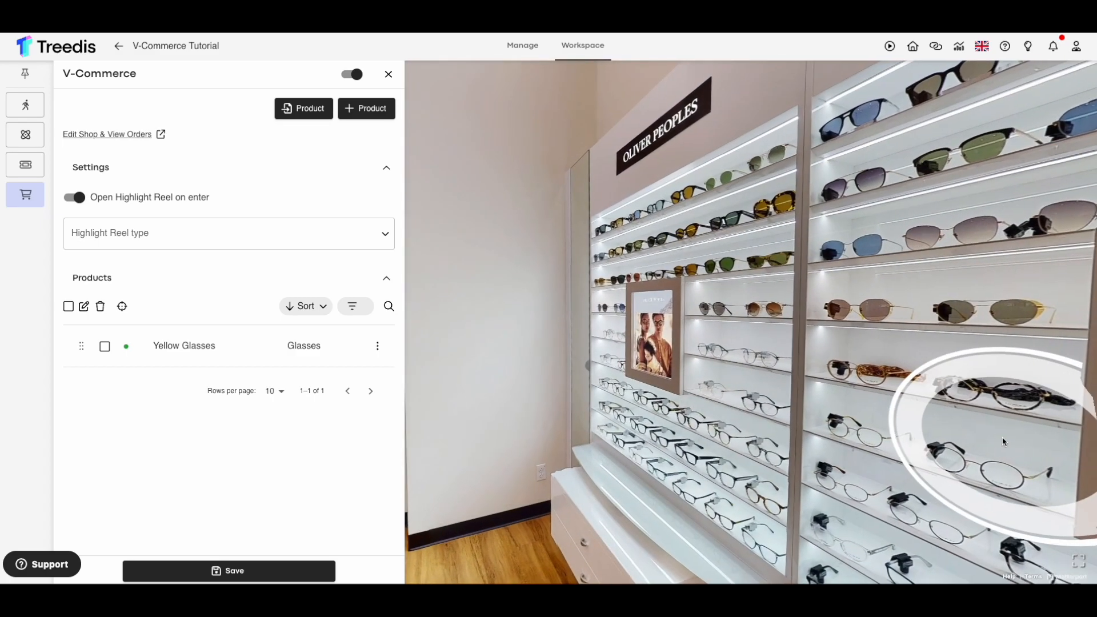
left_click_drag(718, 416, 728, 367)
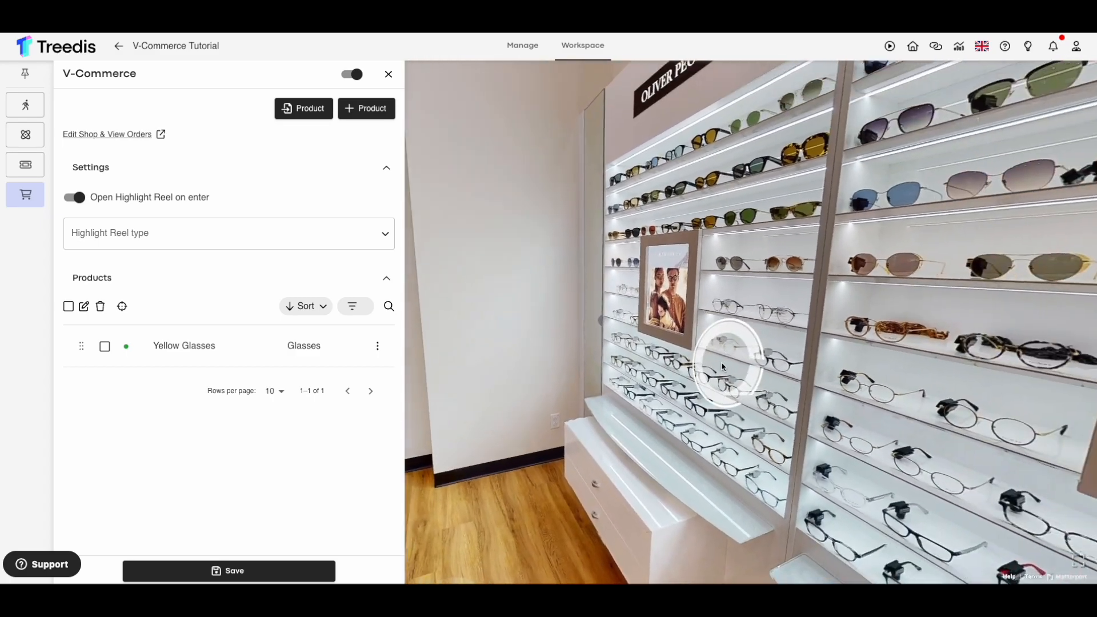
left_click(727, 303)
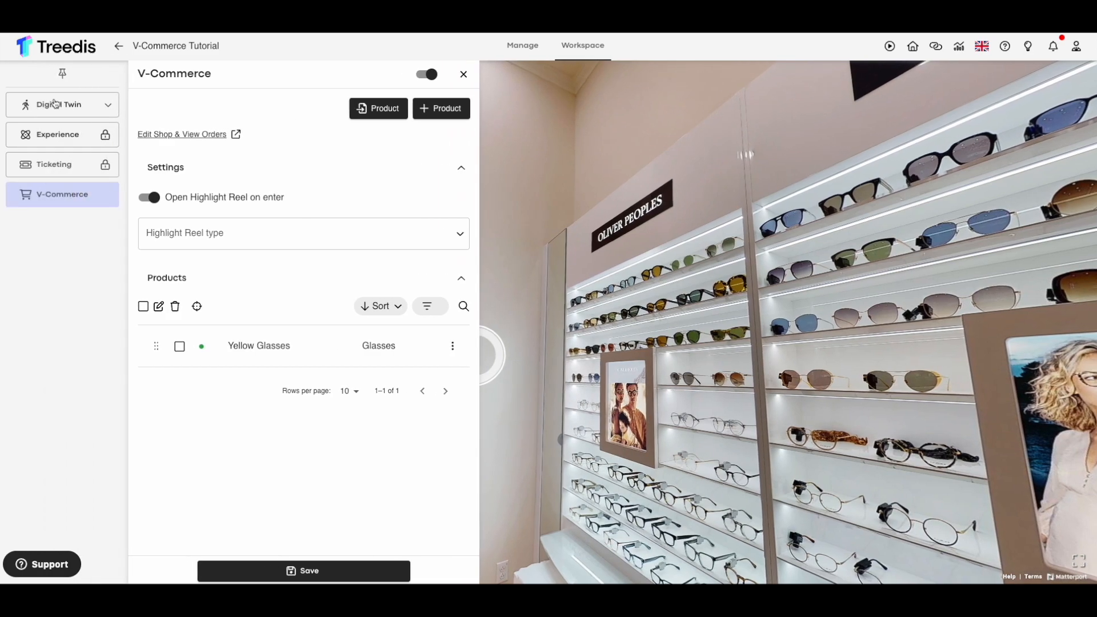
left_click(55, 103)
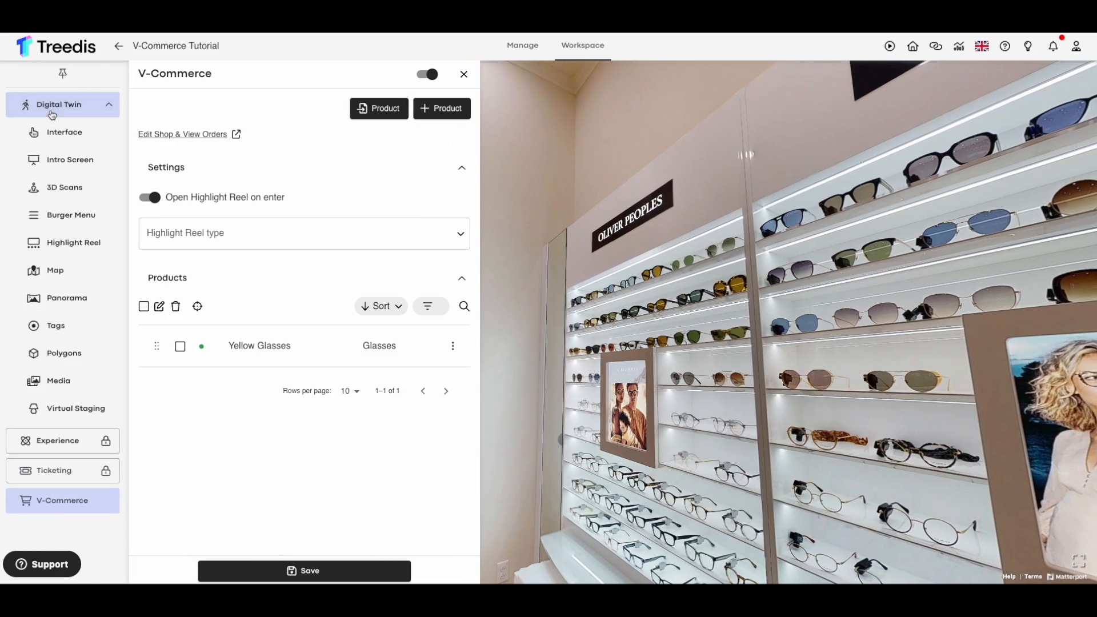
left_click(60, 356)
left_click(238, 108)
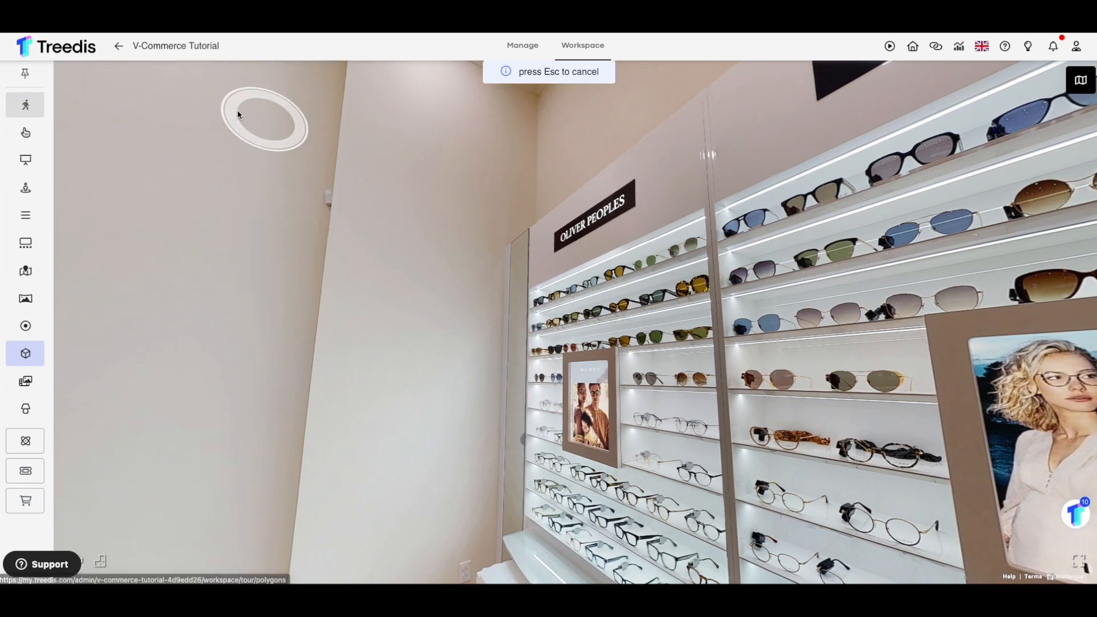
left_click(590, 407)
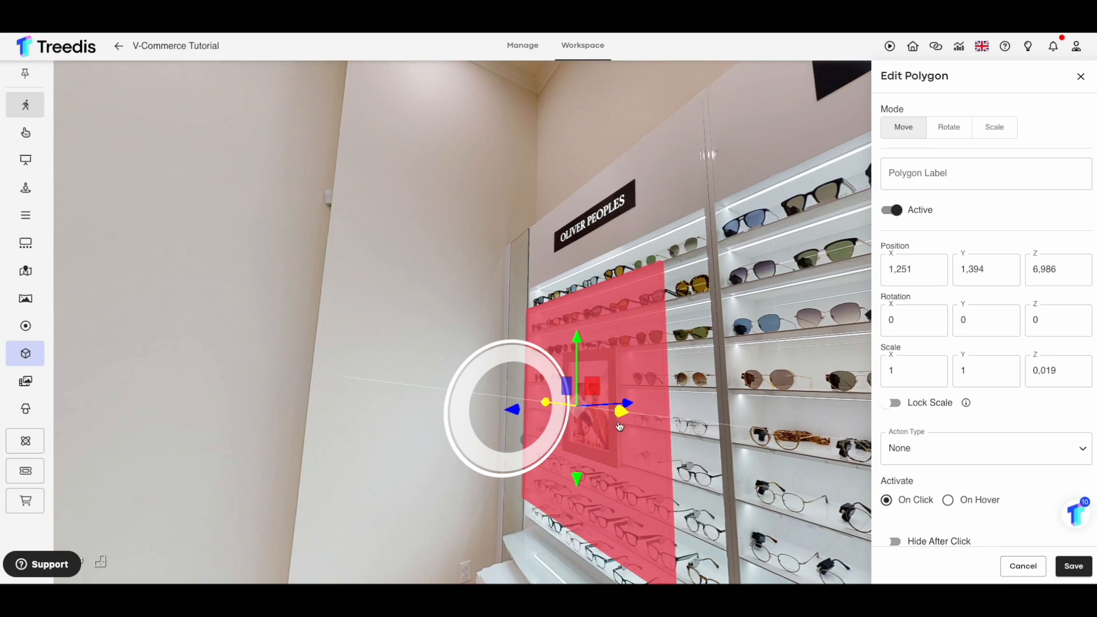
Scale the polygon to 1.144 by 1.180 and move it to cover the Oliver Peoples shelves.
left_click_drag(620, 425, 631, 425)
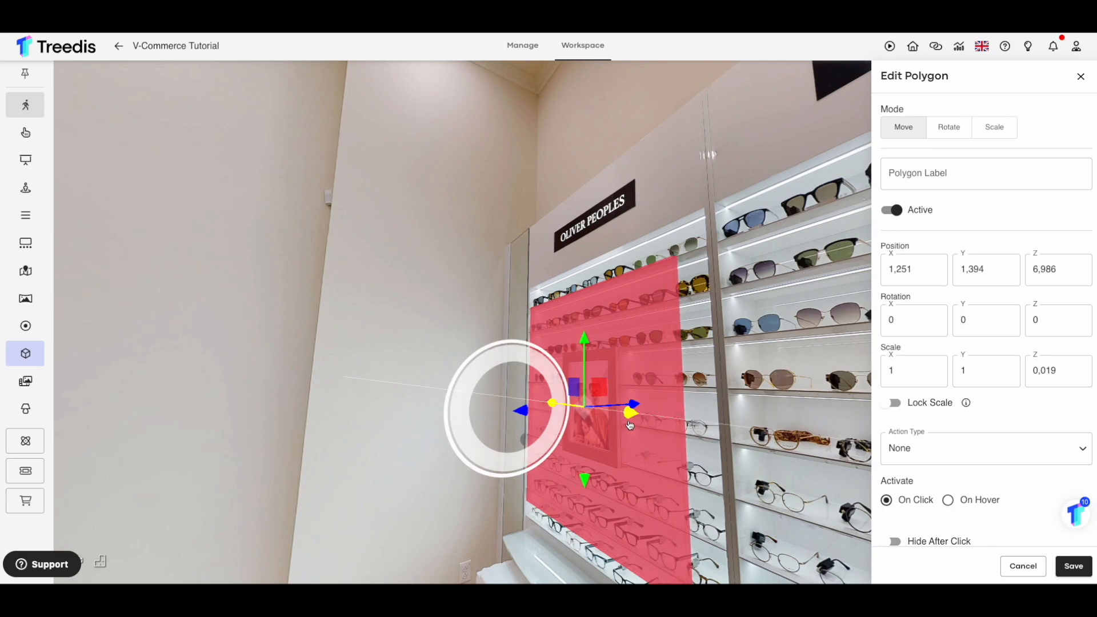
left_click(990, 127)
left_click_drag(581, 360, 577, 388)
left_click(903, 130)
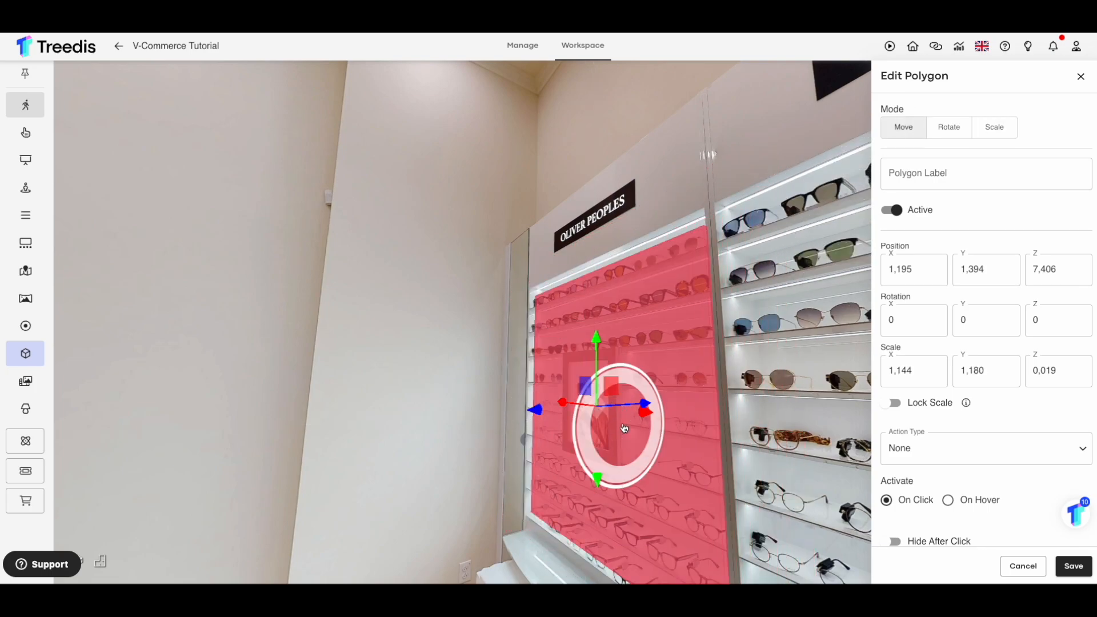
left_click_drag(637, 421, 630, 414)
Label the polygon "yellow glasses polygon", set its default, hover and click fill and edge opacities to minimum, and save it.
left_click(951, 184)
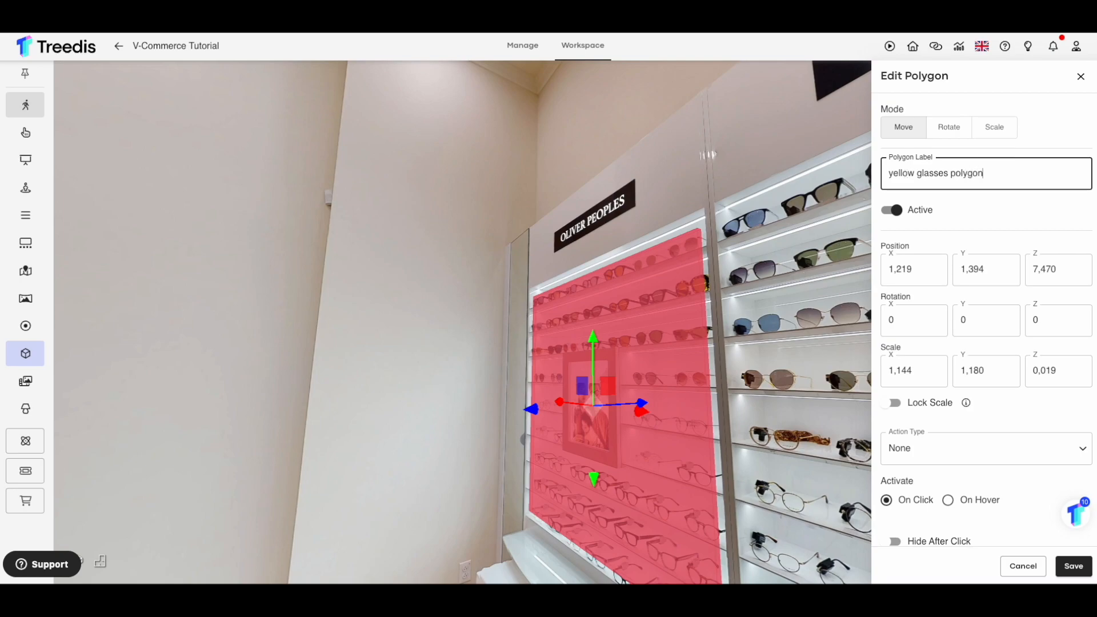
scroll(942, 413, "down", 5)
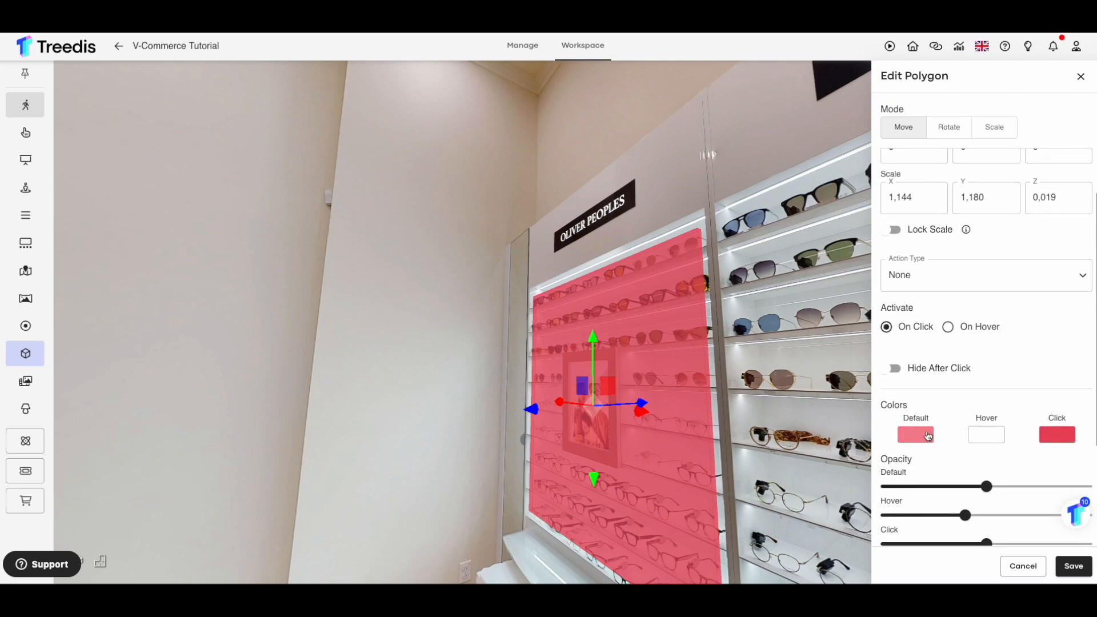
left_click_drag(895, 364, 863, 420)
left_click_drag(987, 470, 879, 470)
left_click_drag(1029, 499, 879, 500)
left_click(886, 531)
scroll(886, 531, "down", 1)
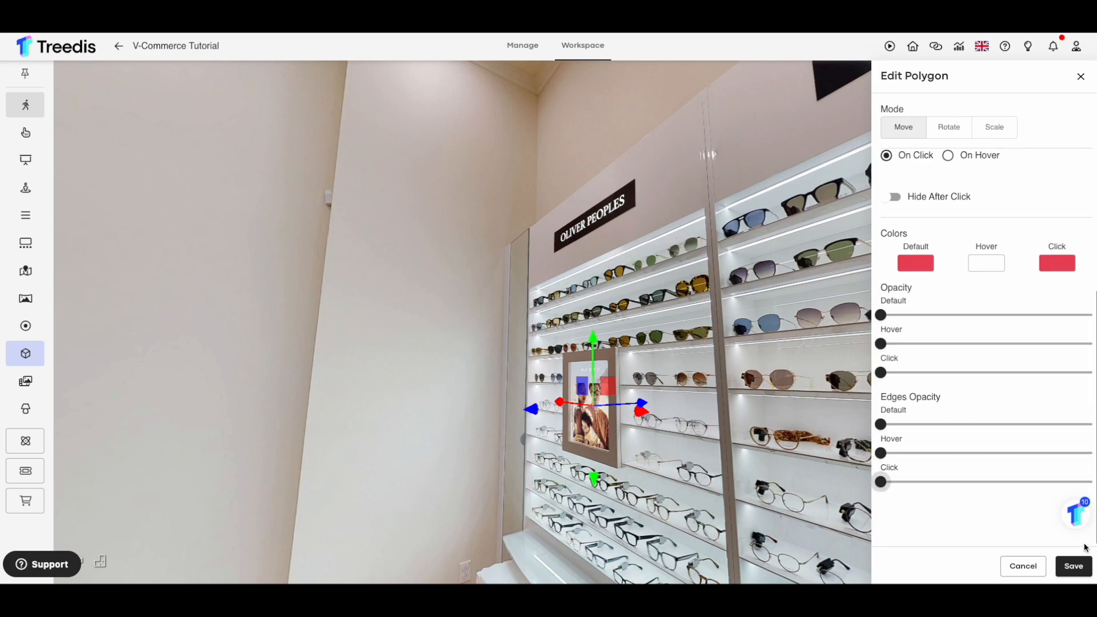
left_click(1074, 565)
Return to the V-Commerce product list and open Yellow Glasses for editing.
left_click_drag(528, 304, 821, 309)
mouse_move(30, 426)
left_click(61, 503)
left_click(204, 207)
left_click(183, 274)
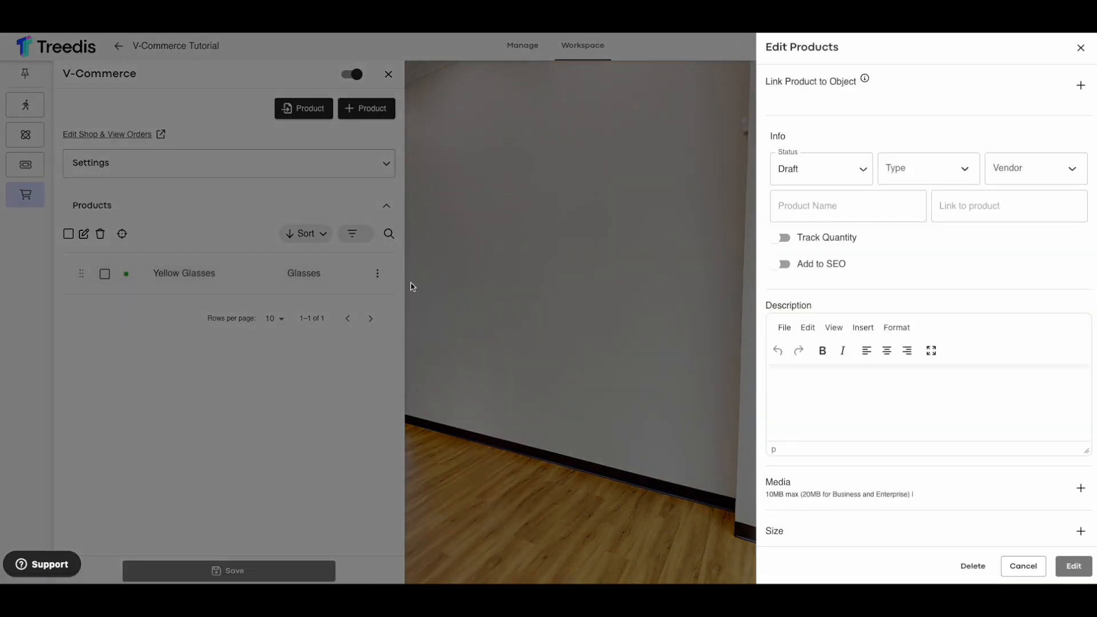
Link Yellow Glasses to the transparent polygon on the Oliver Peoples shelves, picking it from the screen view.
left_click(1081, 85)
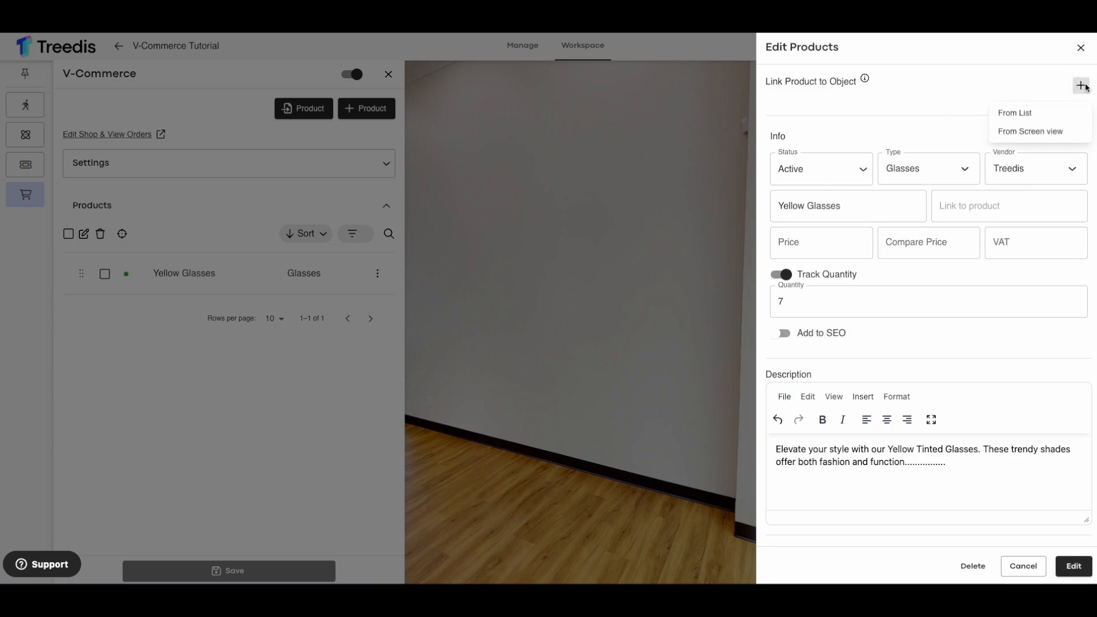
left_click(1056, 133)
left_click_drag(804, 226, 509, 235)
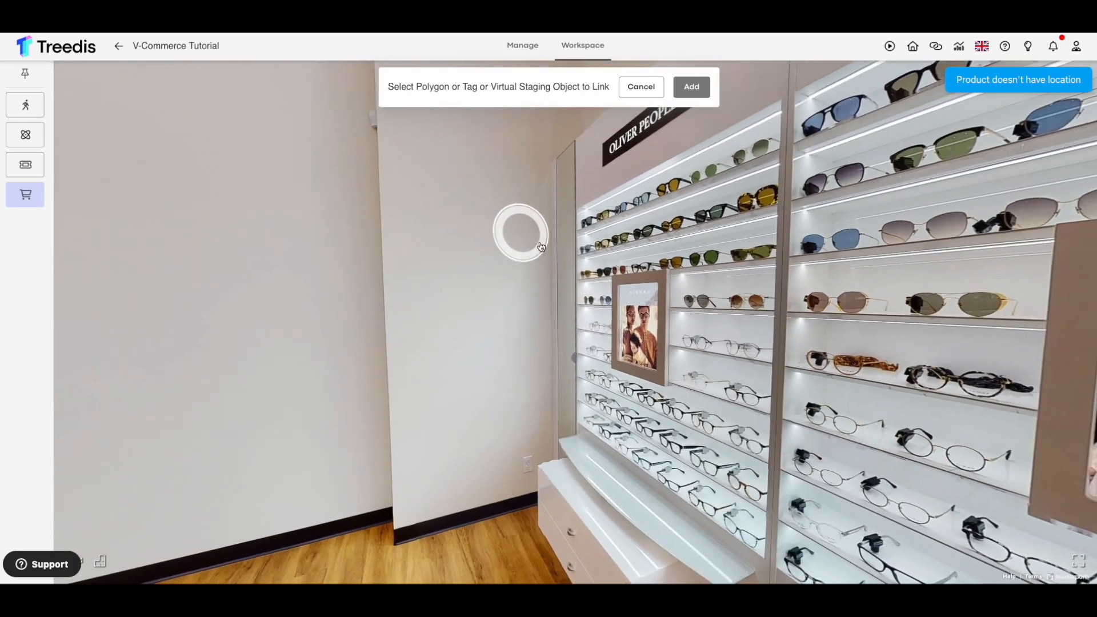
left_click(541, 247)
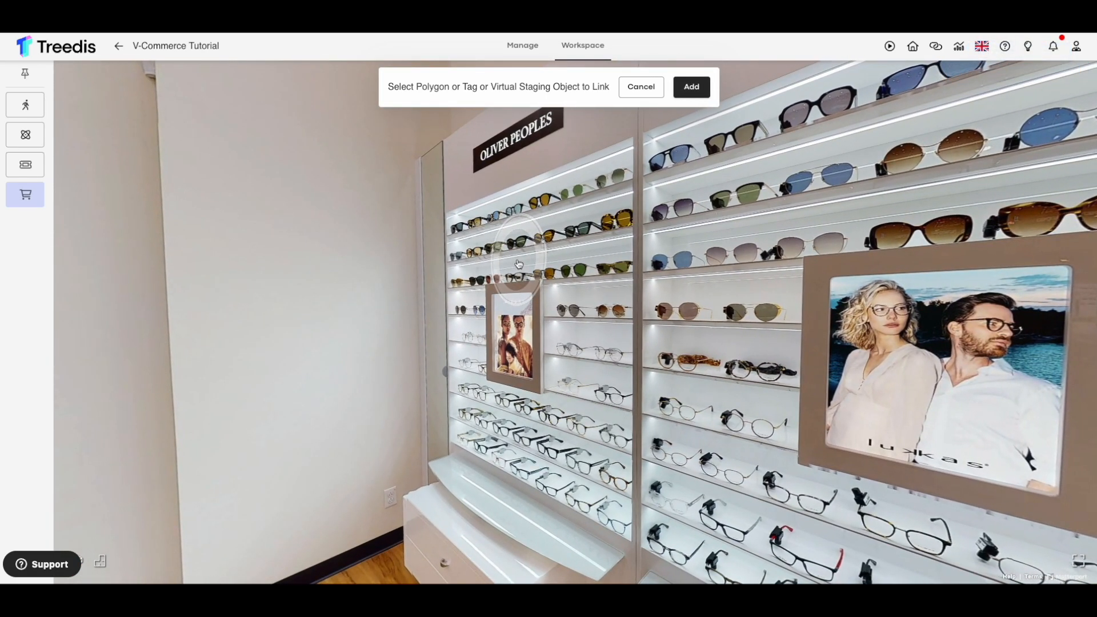
left_click(690, 88)
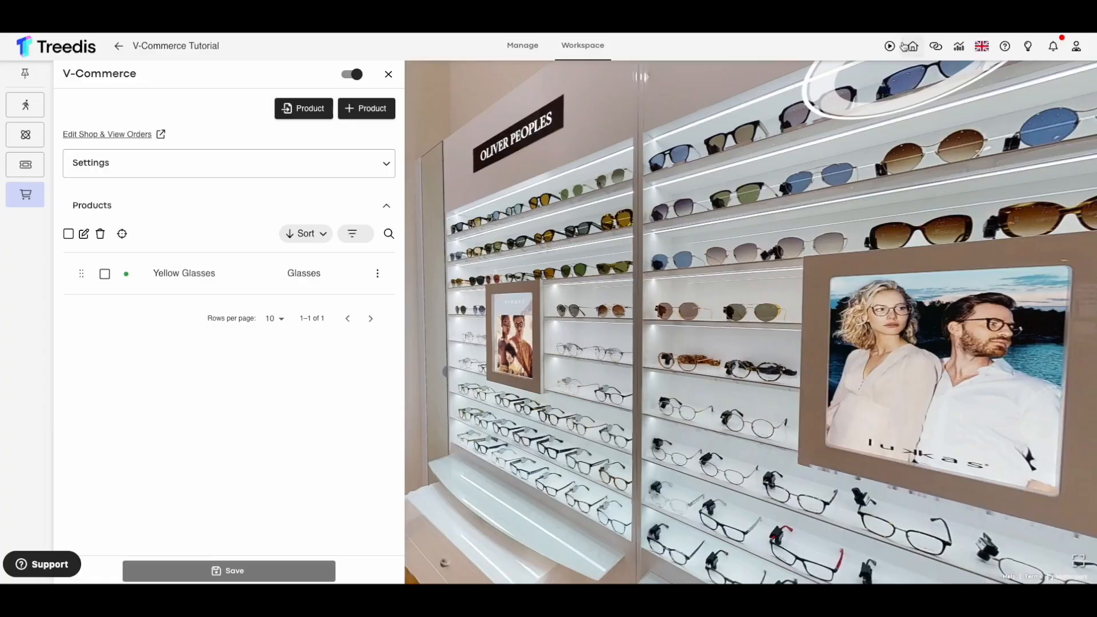
Preview the tour, open the Yellow Glasses product info from its shelf, and view the second product image.
left_click(893, 45)
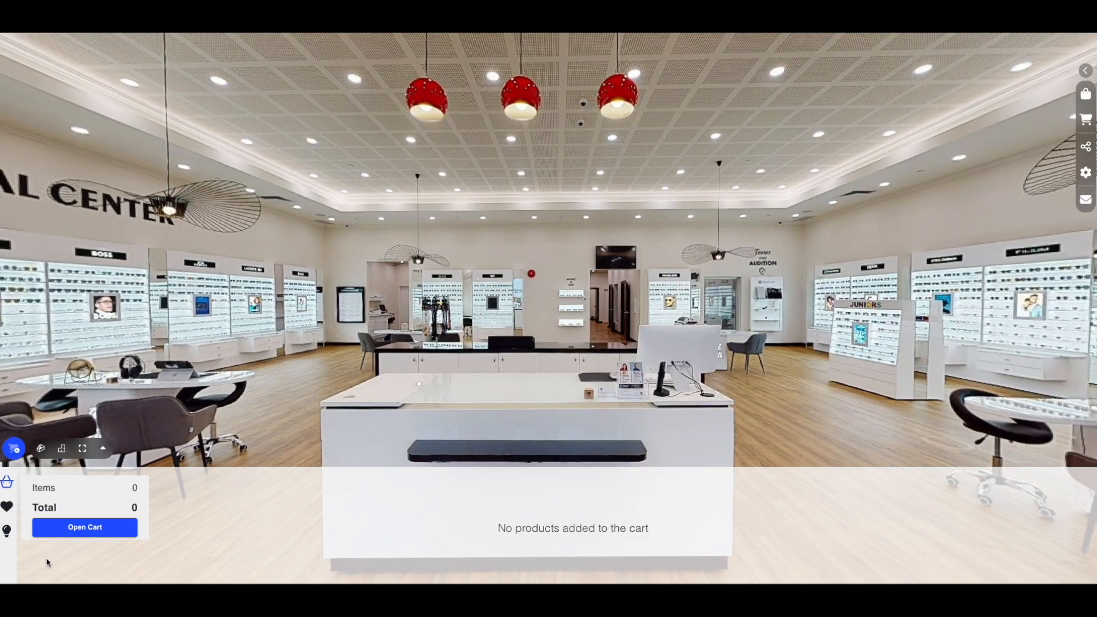
left_click(301, 421)
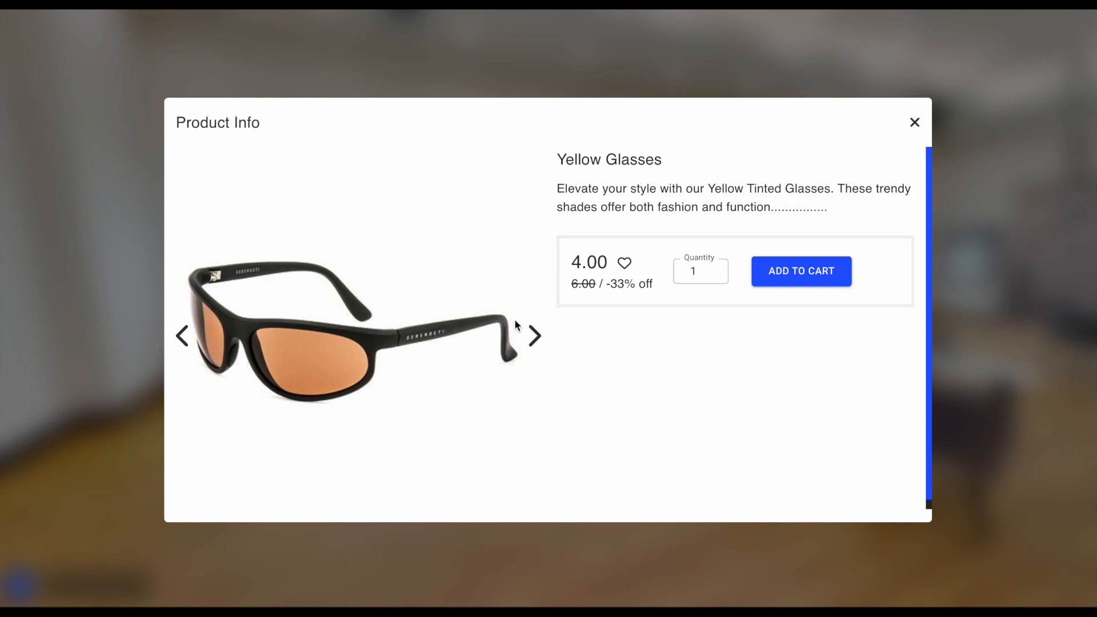
left_click(531, 345)
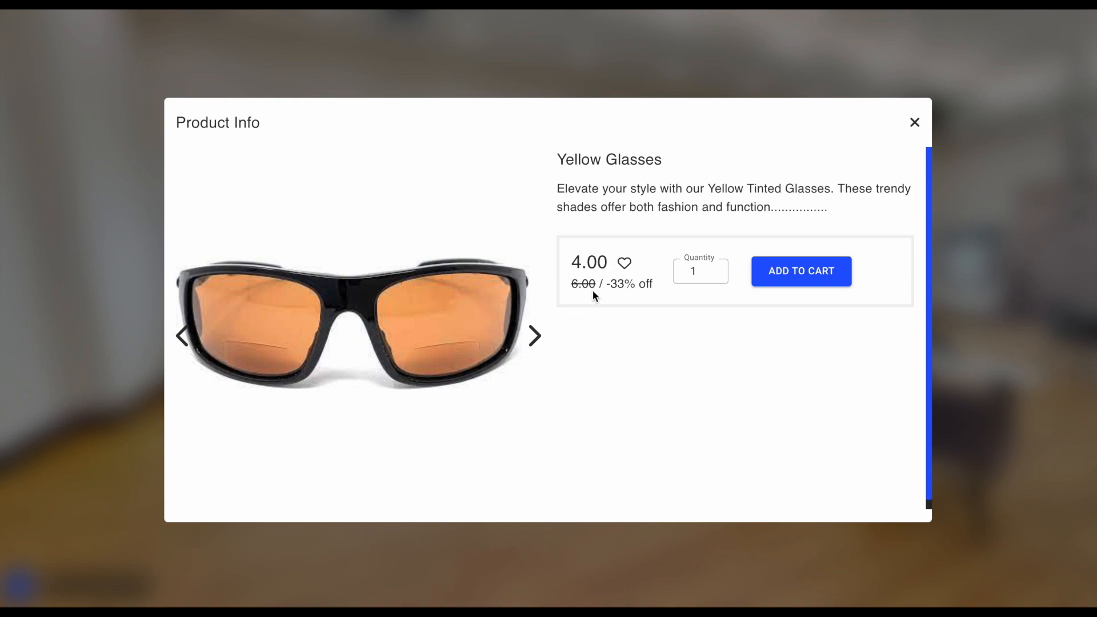
Mark Yellow Glasses as liked, add a quantity of 2 to the cart, and close the product info.
left_click_drag(610, 288, 651, 290)
left_click(621, 262)
left_click(712, 274)
left_click(712, 266)
left_click(712, 267)
left_click(796, 272)
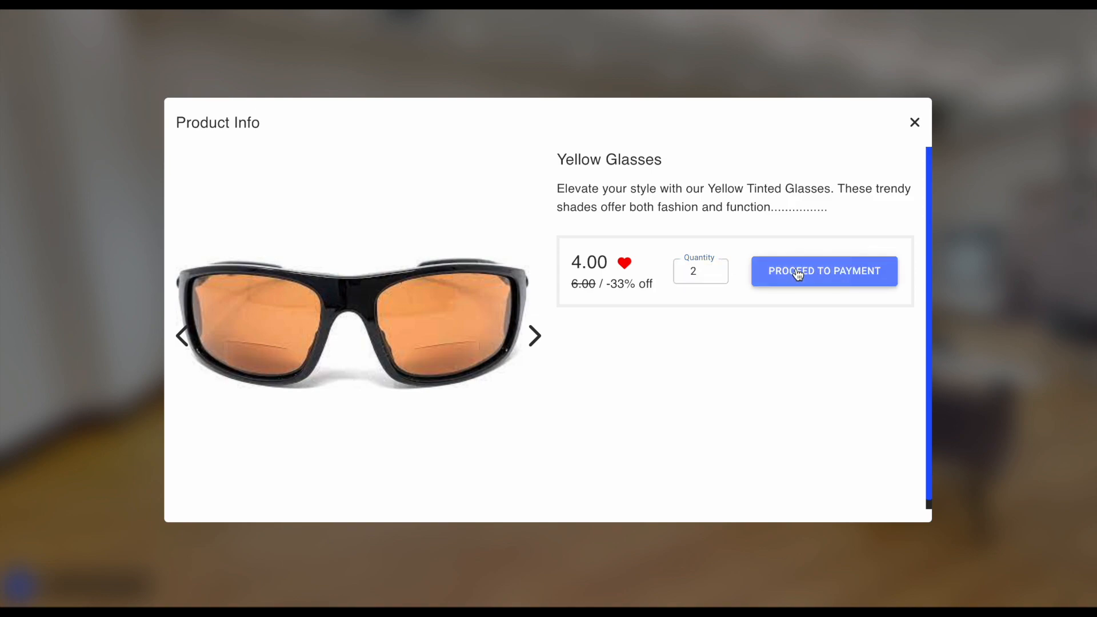
left_click(914, 123)
View the cart and liked items in the highlight reel, and open the Store to check its products and filters.
left_click(18, 582)
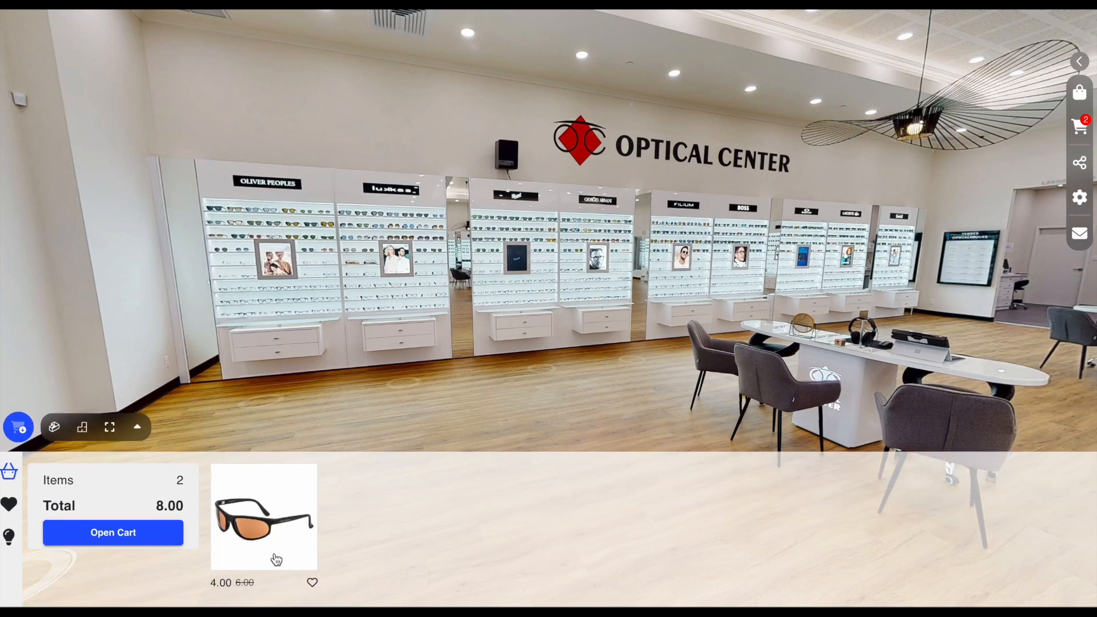
left_click(11, 509)
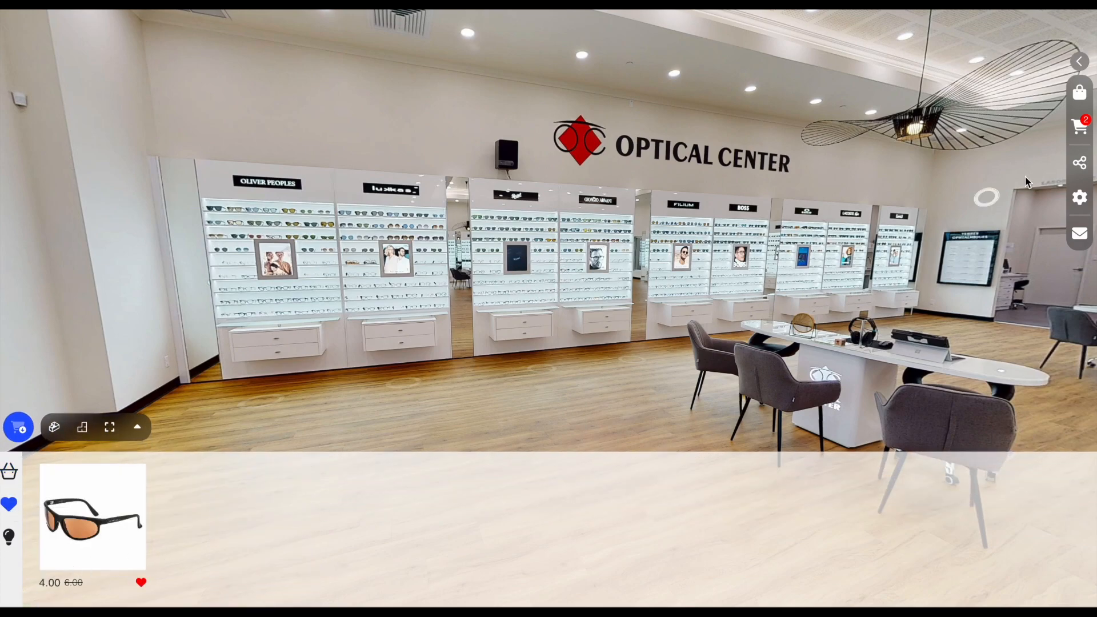
left_click(1079, 61)
left_click(1023, 92)
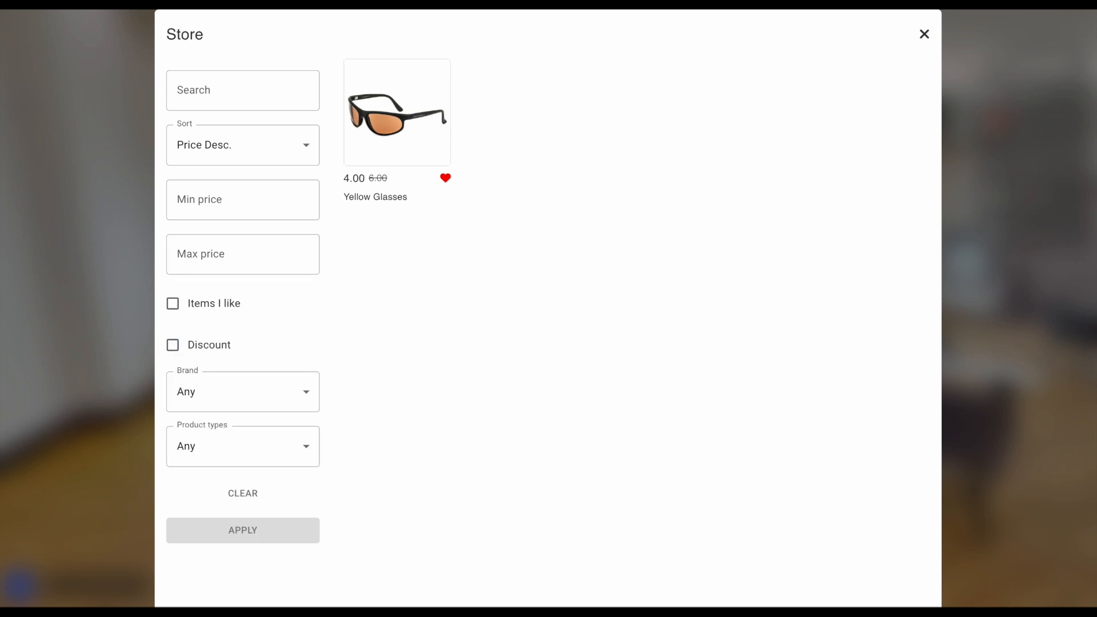
left_click(924, 35)
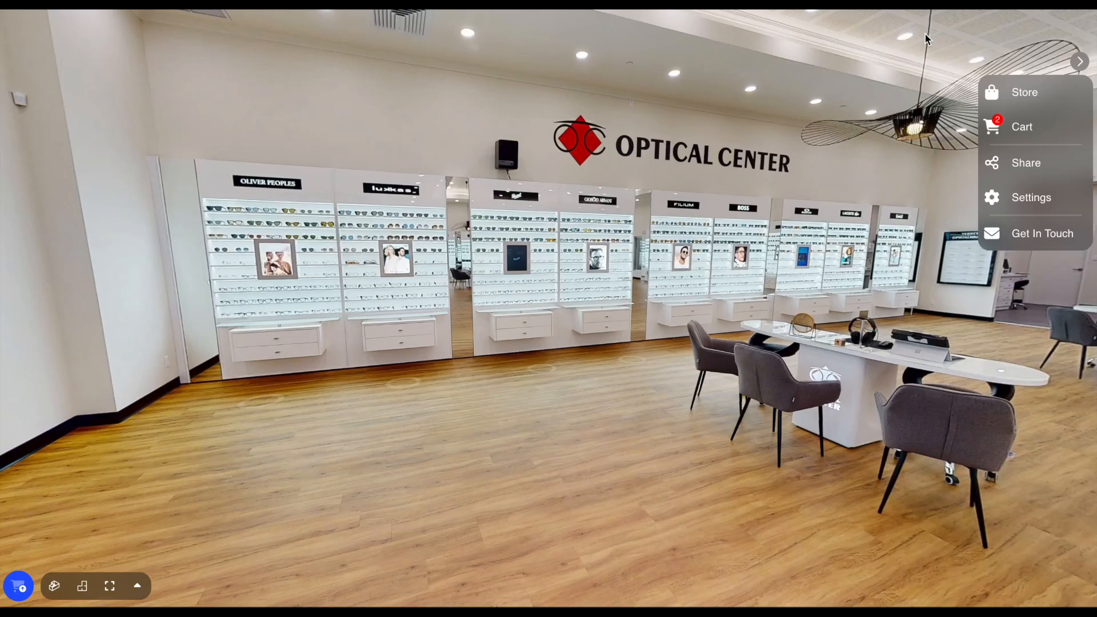